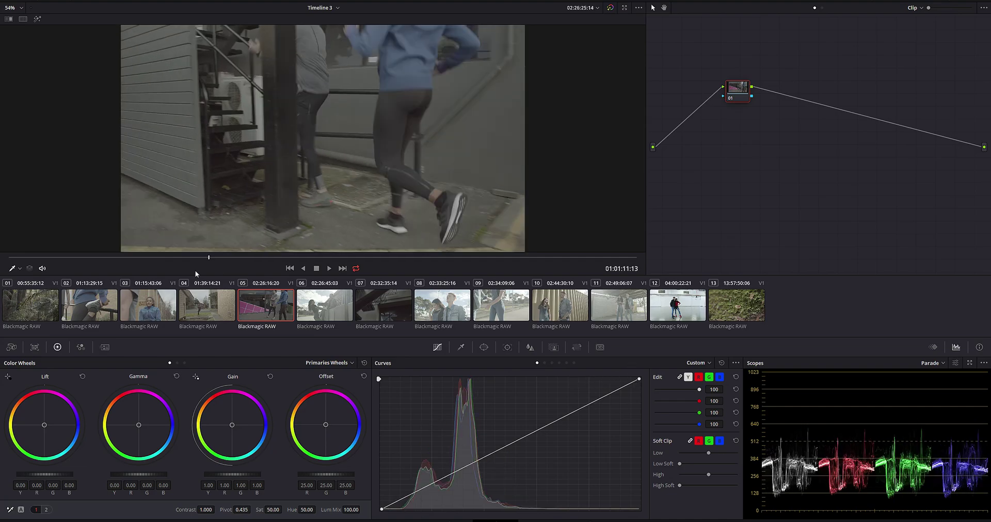
Preview clips 03, 04, 06, 02, 11 and 01, then return to clip 05.
click(154, 307)
click(188, 312)
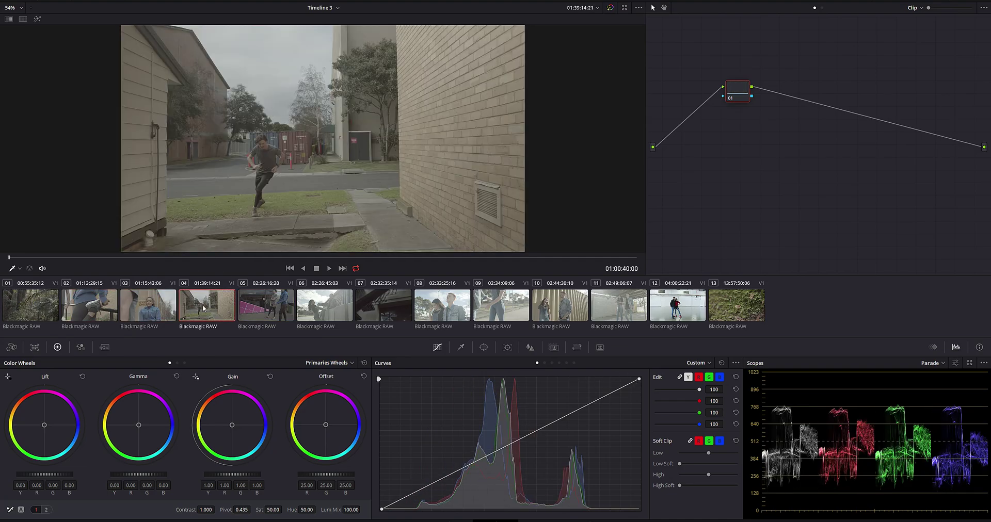
click(333, 310)
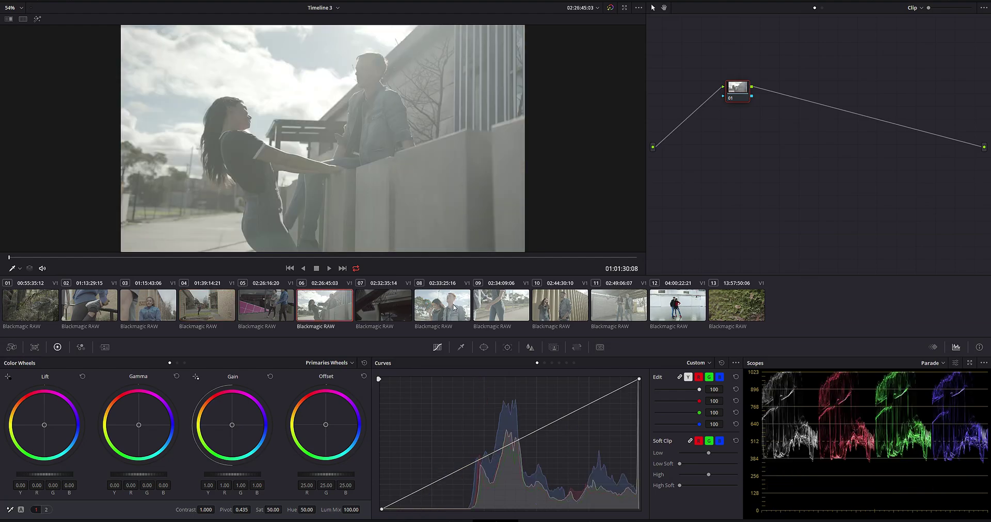
click(31, 307)
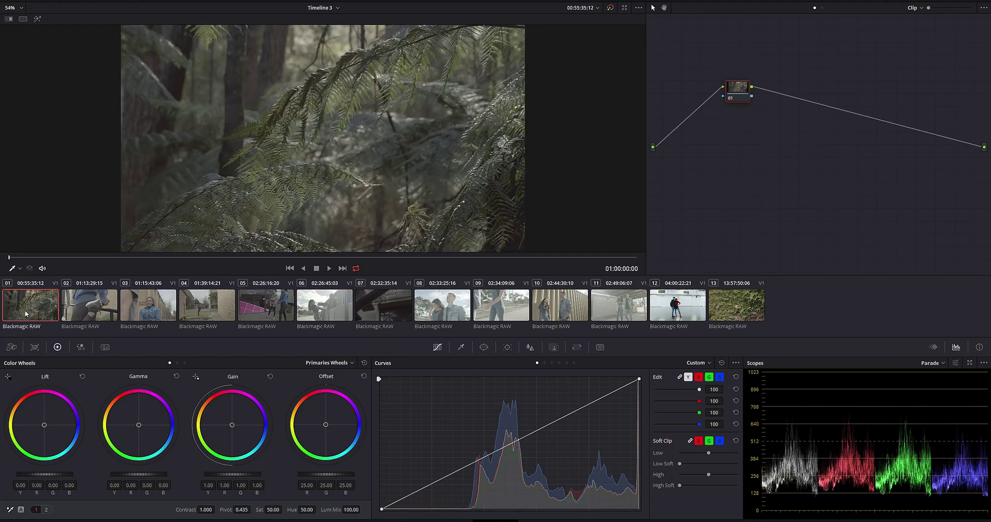
click(96, 315)
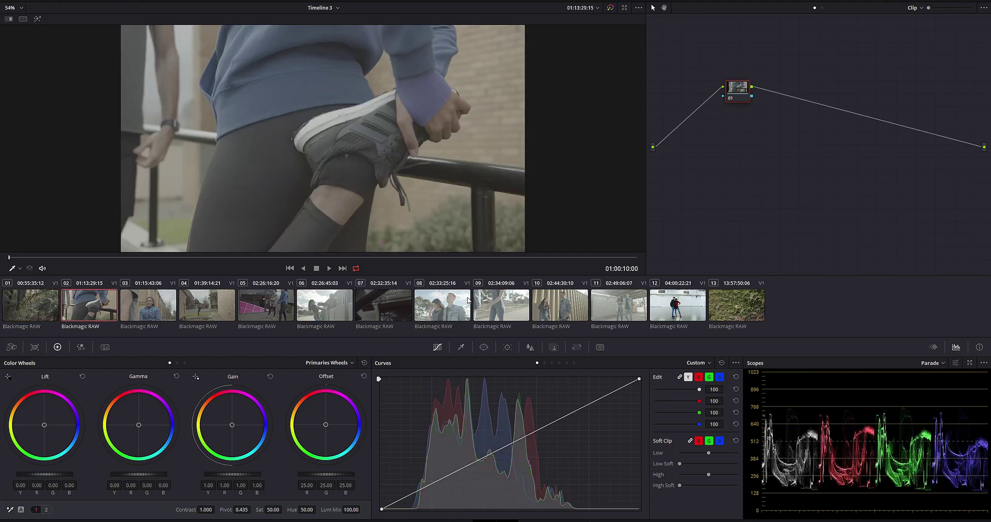
click(574, 300)
click(613, 305)
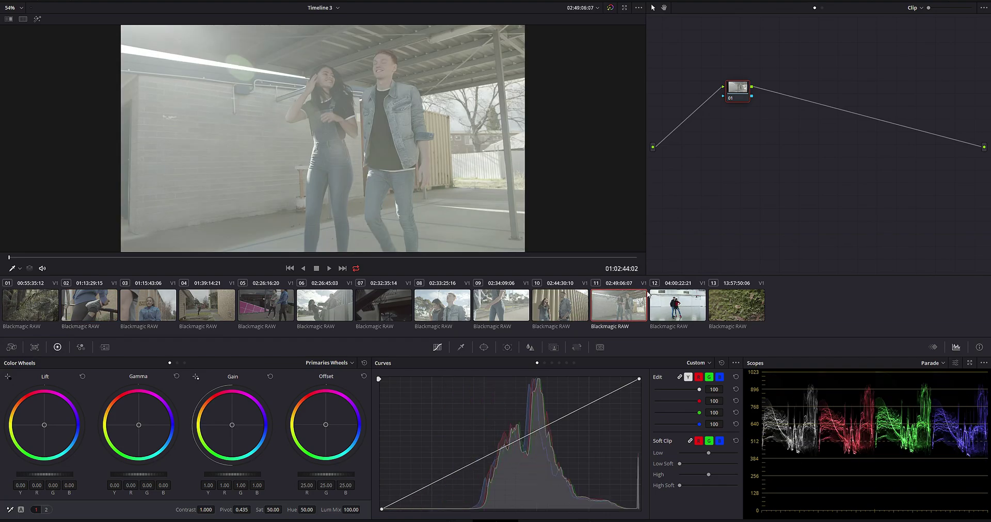
click(51, 308)
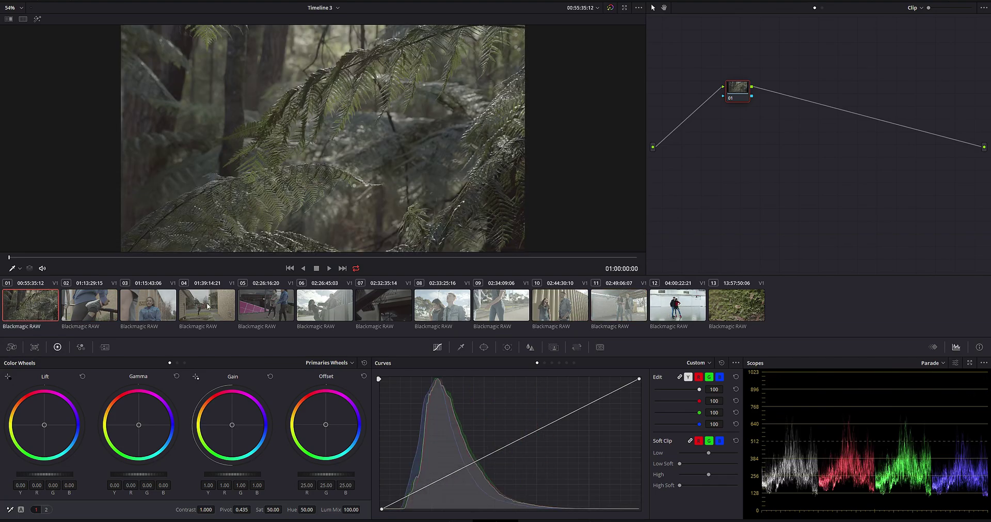
click(269, 311)
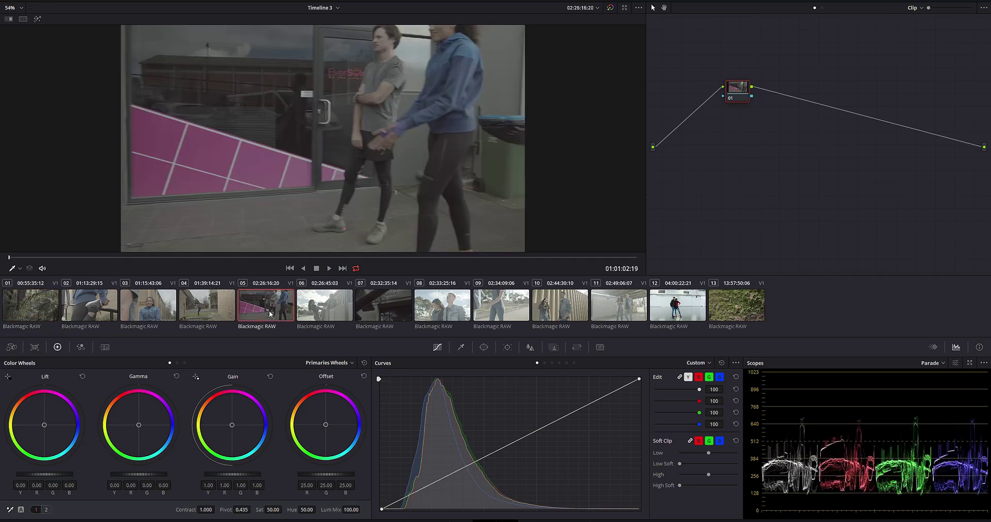
Add serial node 02 to clip 05 carrying the Aram K FilmLUT for BMPCC.
mouse_move(227, 257)
mouse_down()
mouse_move(490, 249)
mouse_move(261, 253)
mouse_up()
key(alt+s)
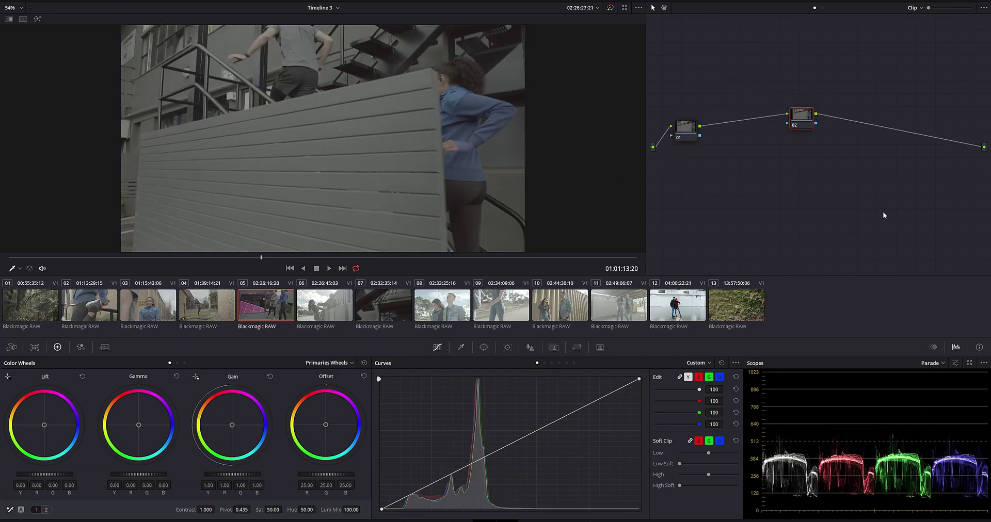
right_click(803, 120)
mouse_move(817, 199)
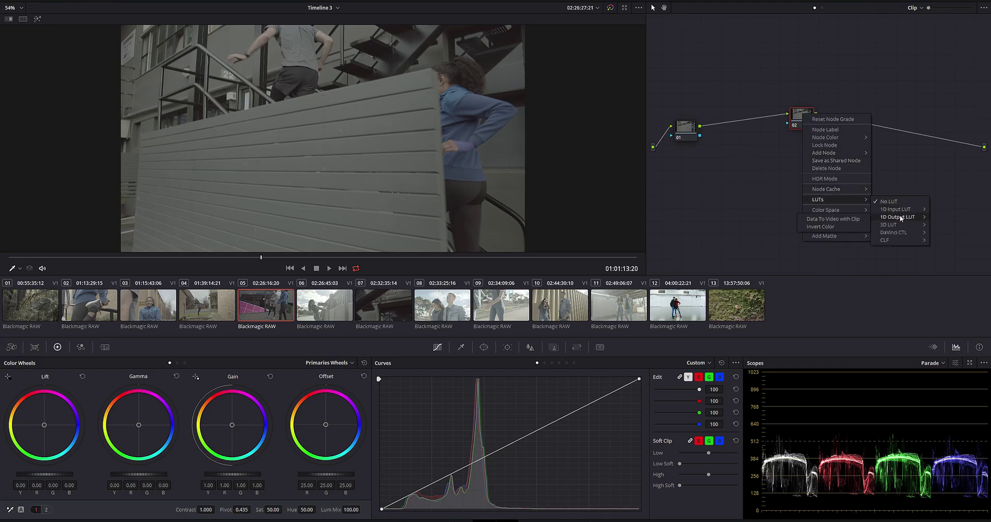
mouse_move(819, 234)
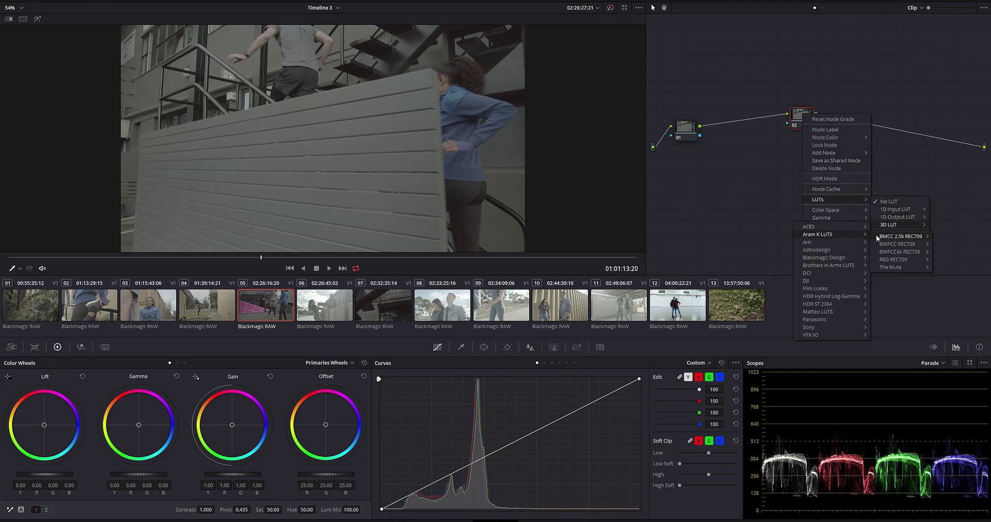
mouse_move(899, 252)
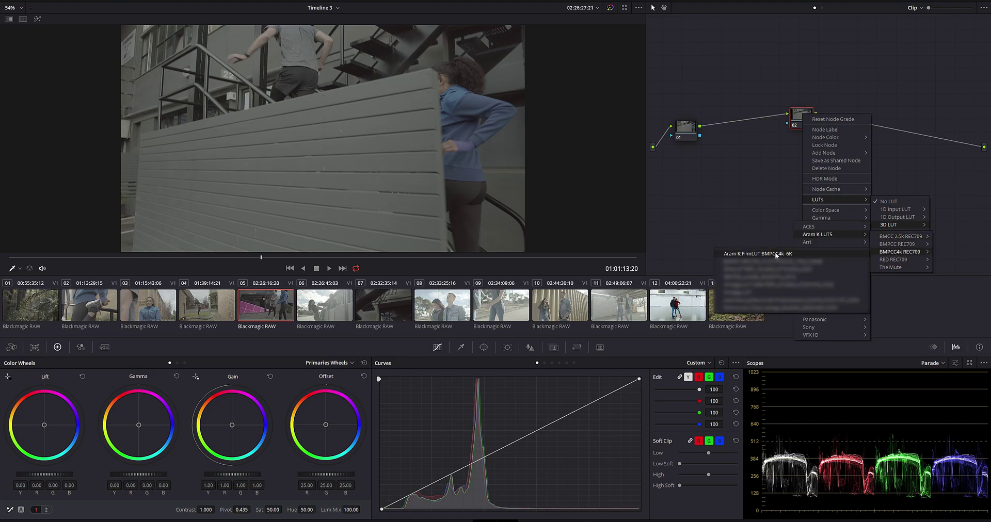
click(775, 252)
drag(811, 119, 885, 135)
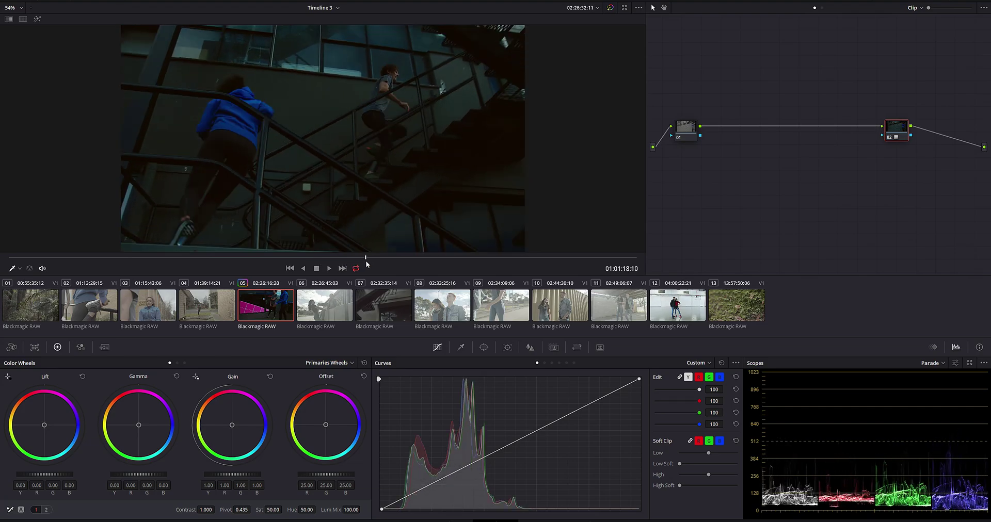
mouse_move(333, 257)
mouse_down()
mouse_move(361, 258)
mouse_move(361, 268)
mouse_up()
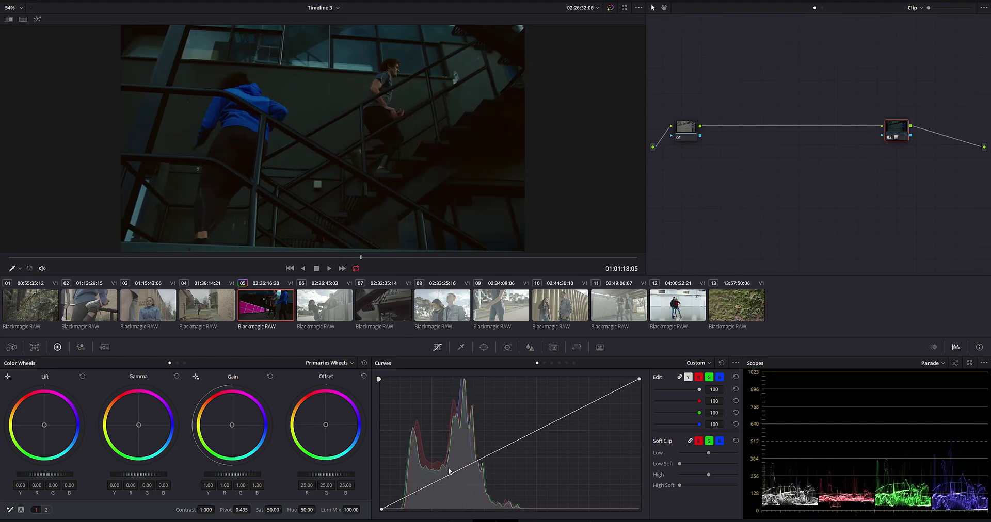
Insert node 03 after node 01, label it XP, and raise its curve to brighten.
click(690, 127)
key(alt+s)
right_click(733, 128)
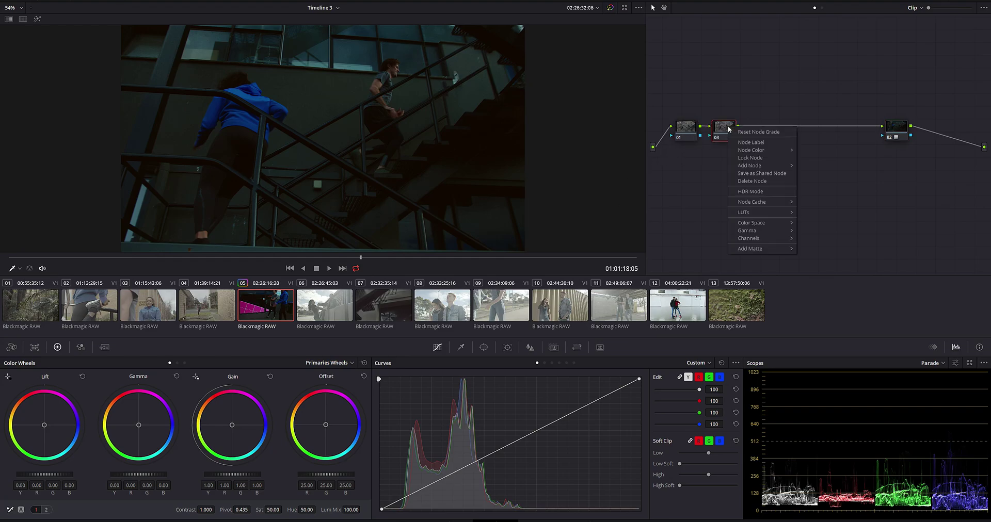
click(741, 145)
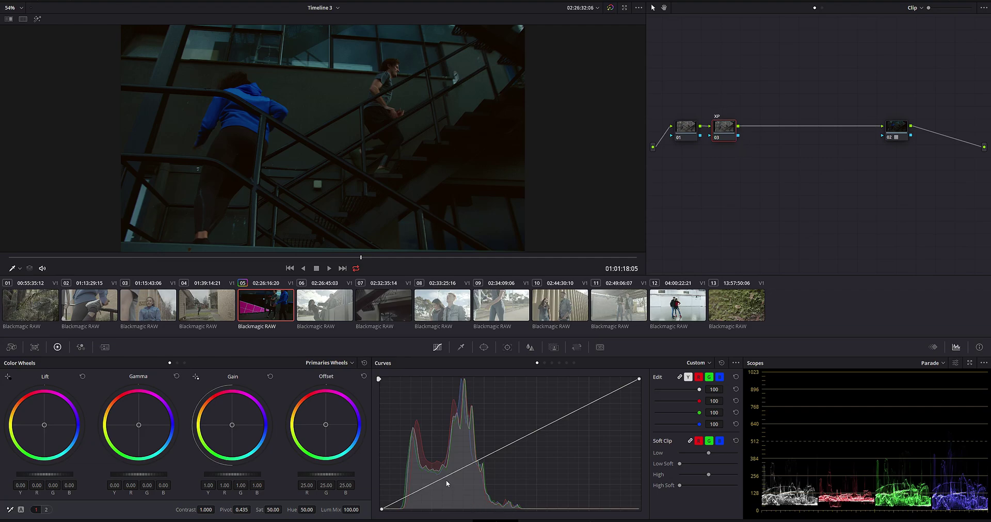
drag(447, 476, 438, 469)
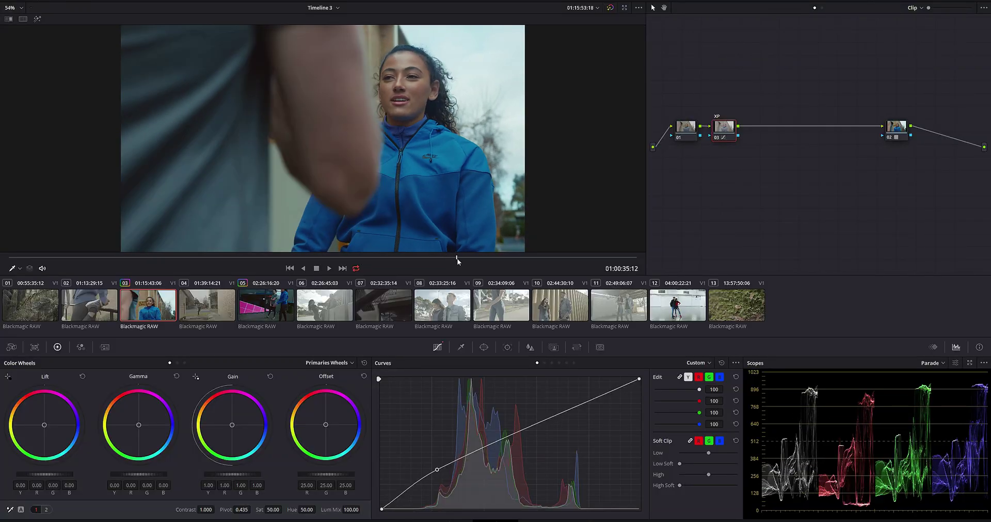
Play the graded shot full-screen, then copy the three-node grade onto clip 02.
key(alt+f)
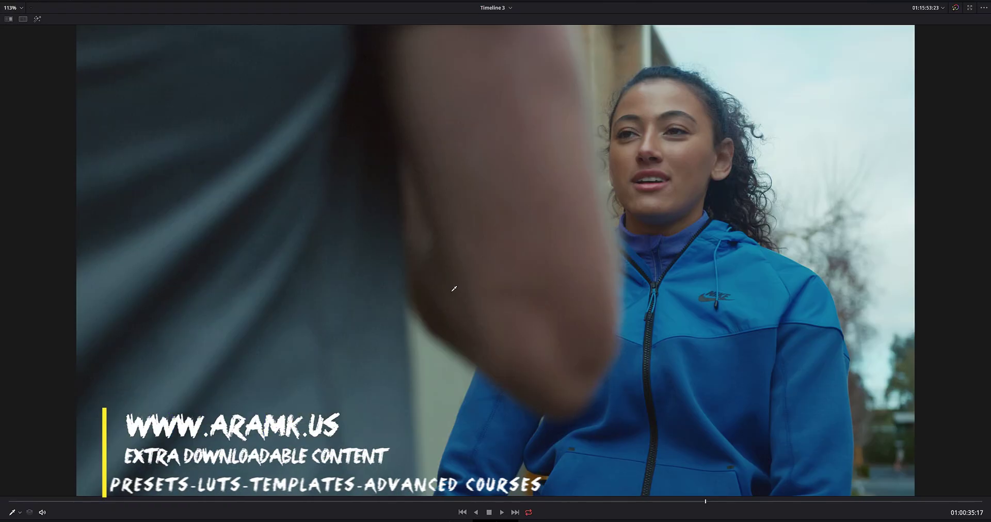
key(space)
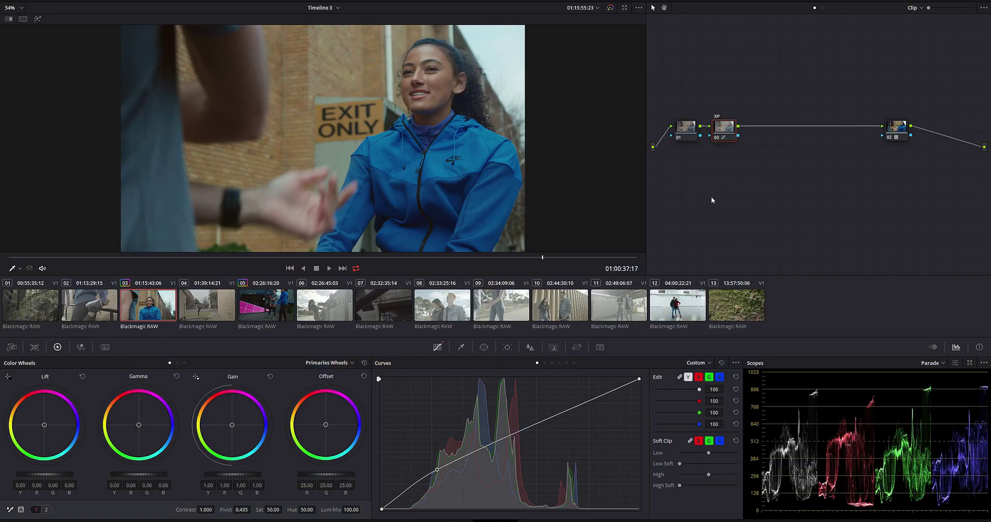
key(Up)
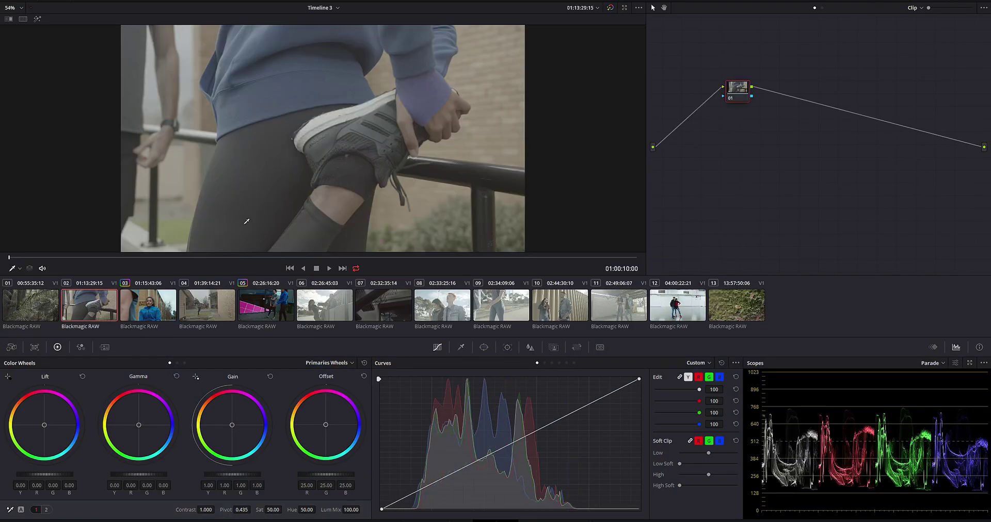
middle_click(141, 309)
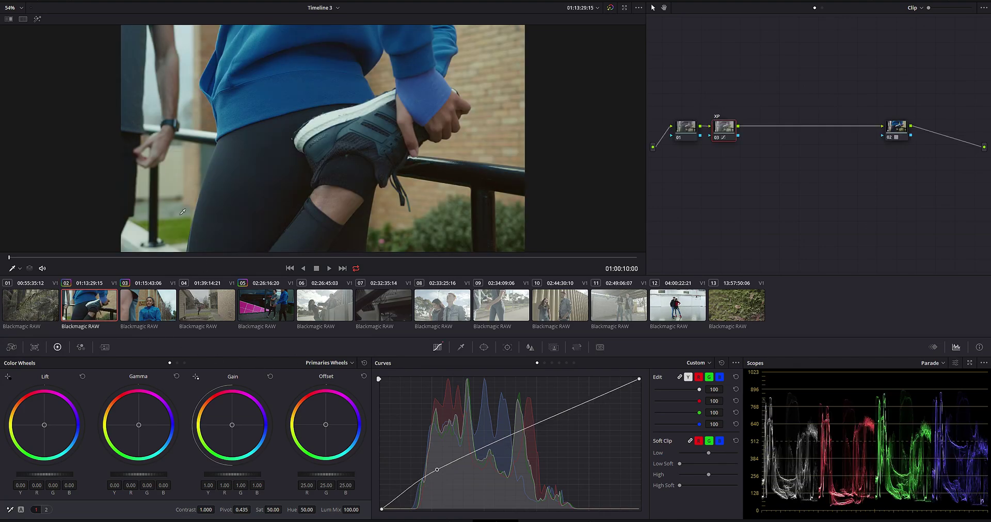
Straighten clip 02's exposure curve by deleting its point, then bring up clip 01.
click(217, 258)
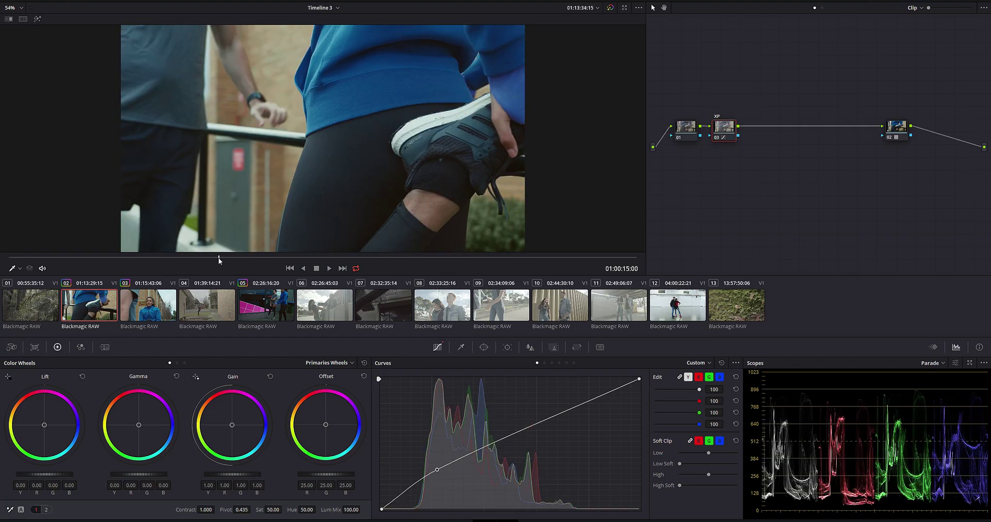
right_click(437, 470)
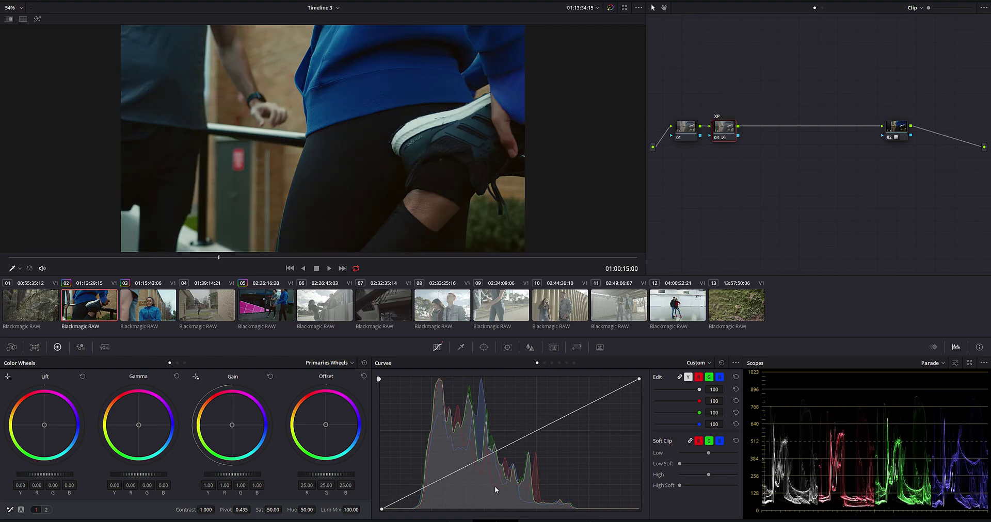
drag(233, 257, 255, 267)
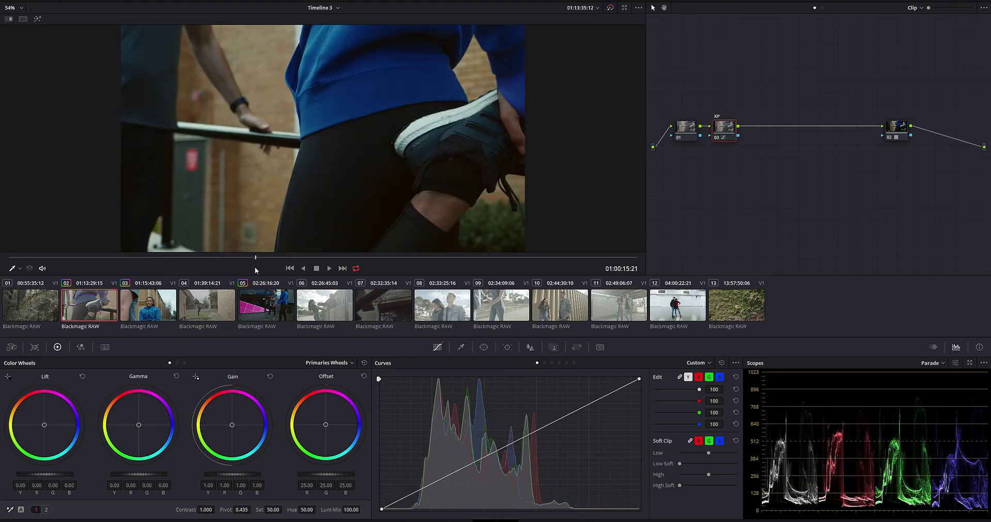
click(25, 303)
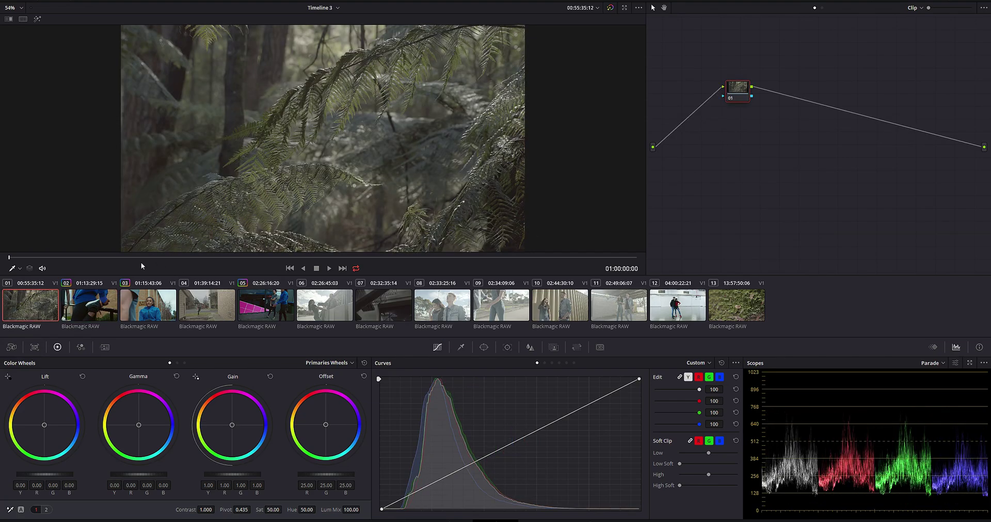
Replace the pasted XP node on clip 01 with a new node lifting the lower curve.
key(space)
middle_click(93, 309)
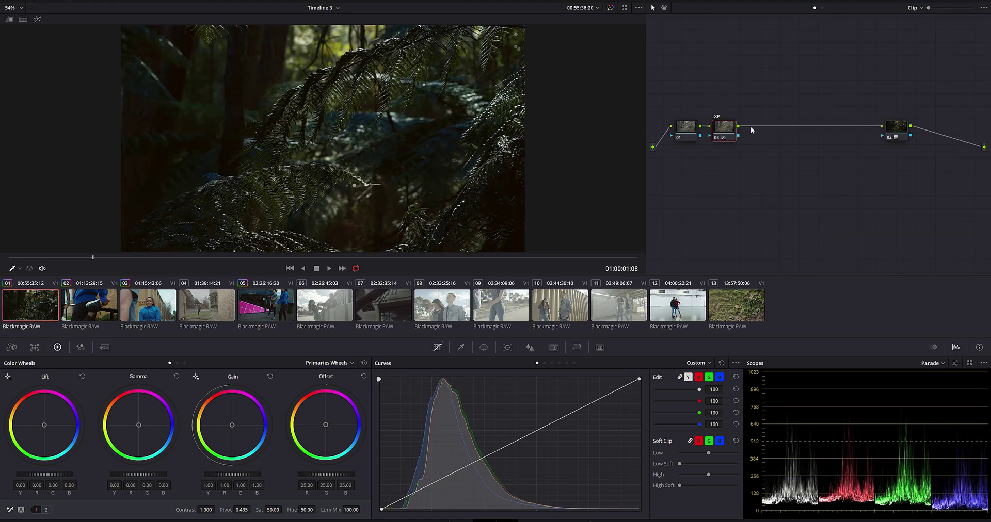
key(Delete)
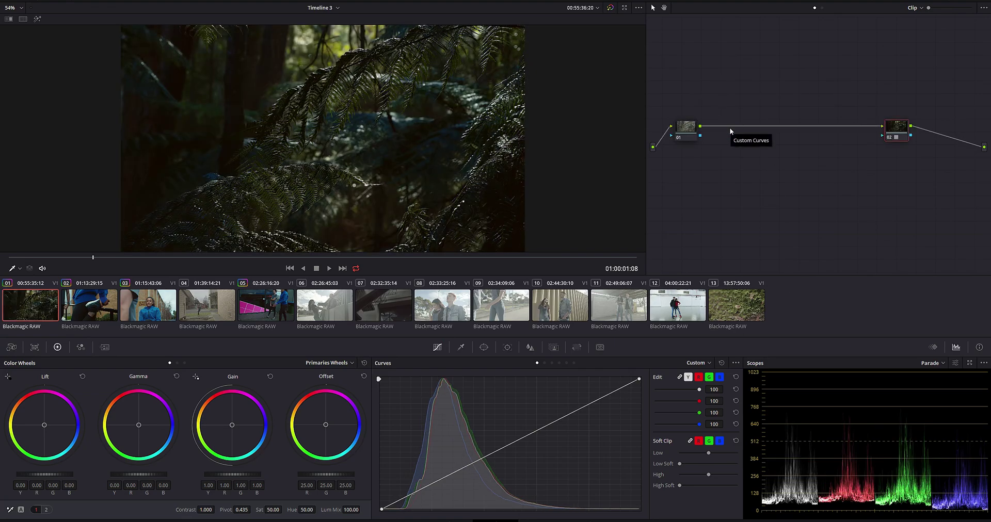
click(684, 124)
click(227, 257)
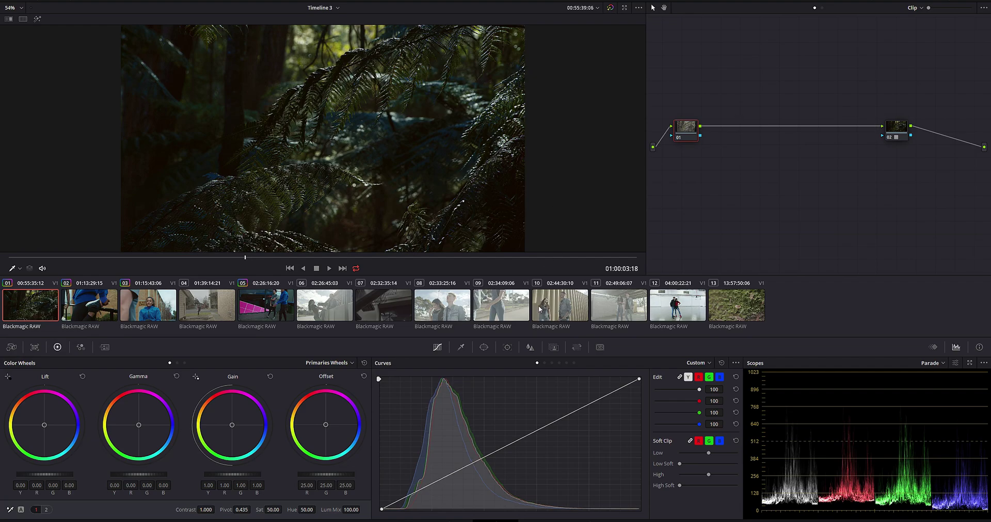
key(alt+s)
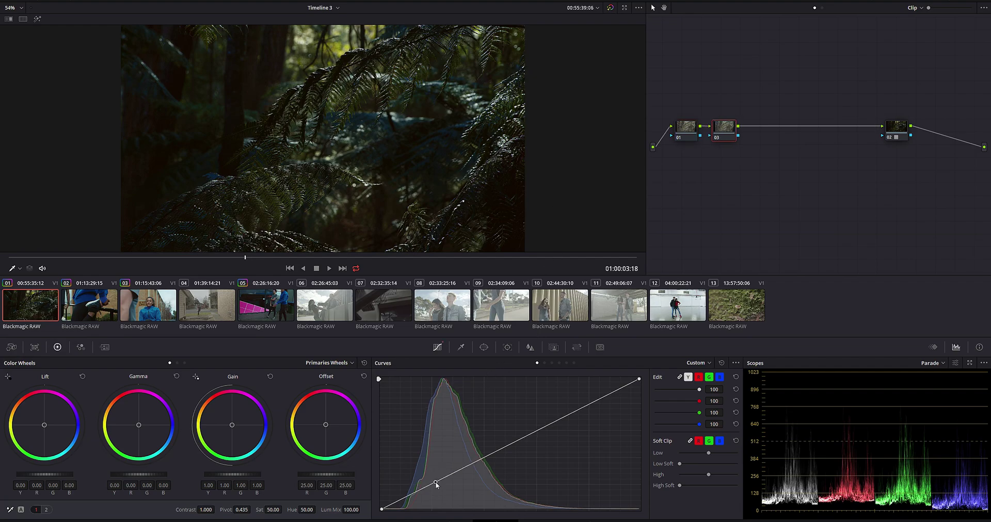
drag(436, 484, 428, 477)
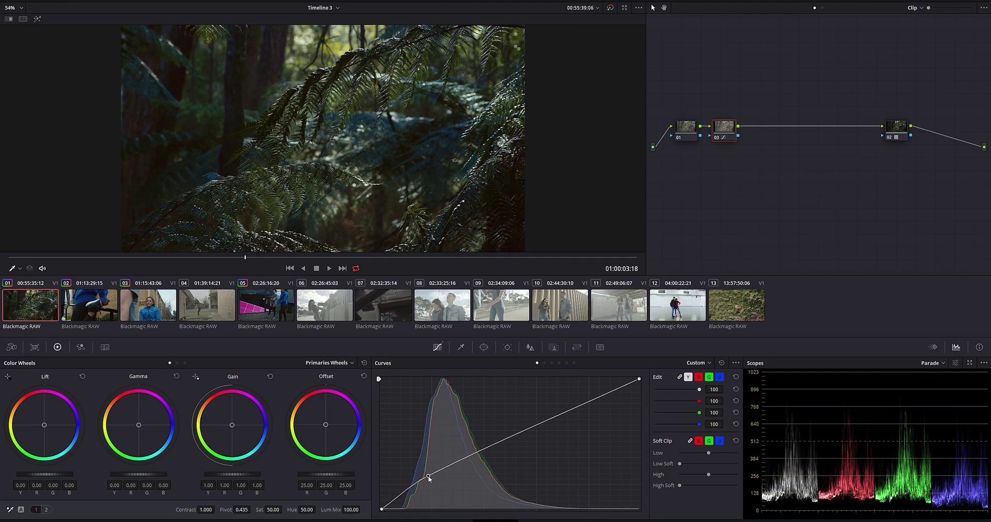
Review the fern shot full-screen, comparing against the bypassed grade.
key(alt+f)
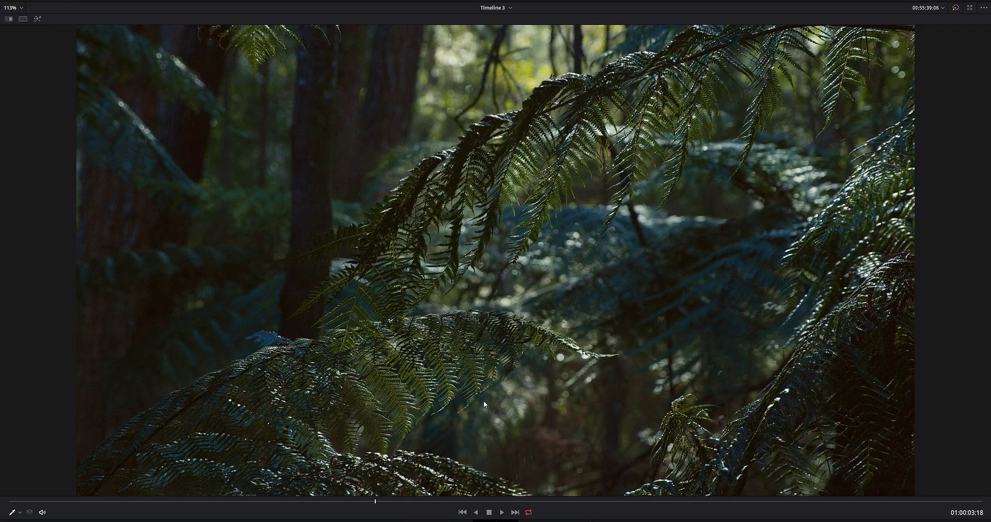
key(shift+d)
key(shift+d)
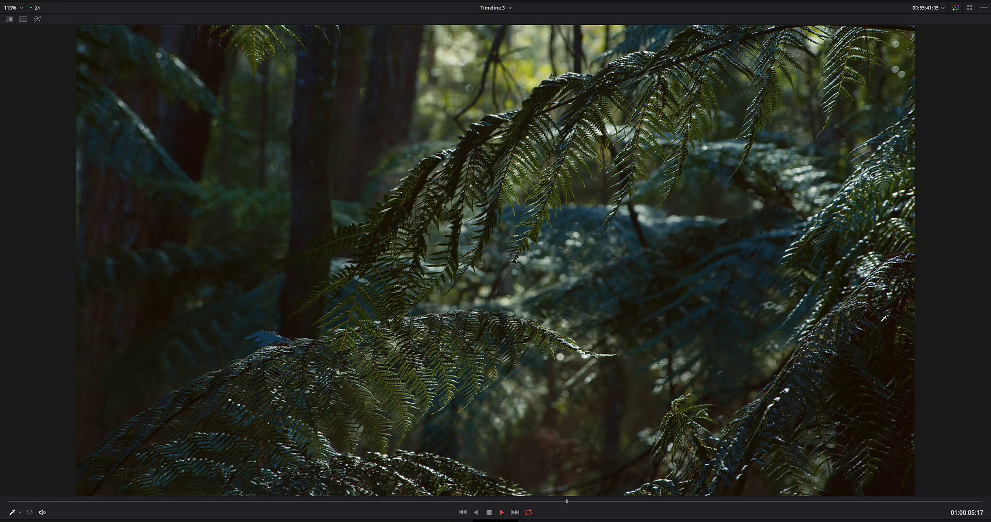
key(space)
key(shift+f)
Give clip 04 clip 03's grade and lower its curve point slightly.
click(202, 308)
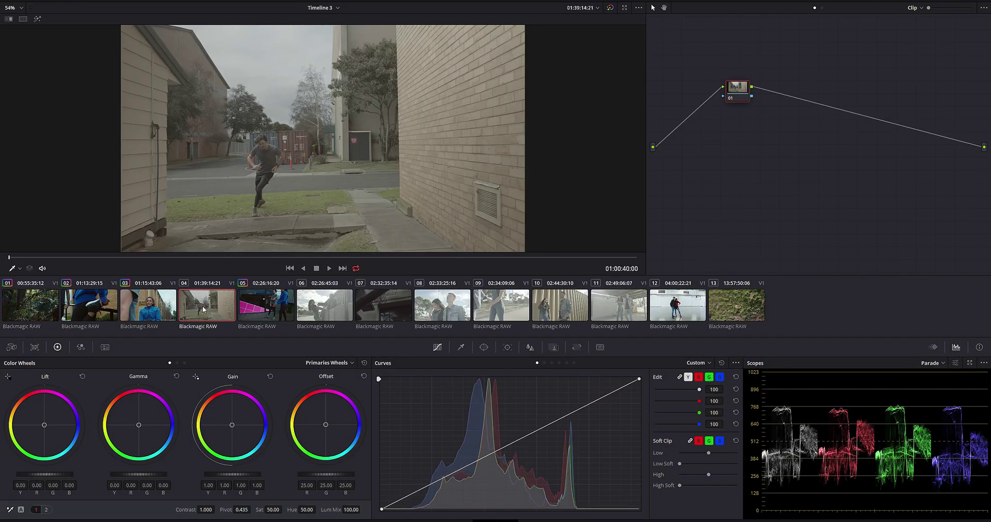
drag(237, 256, 272, 257)
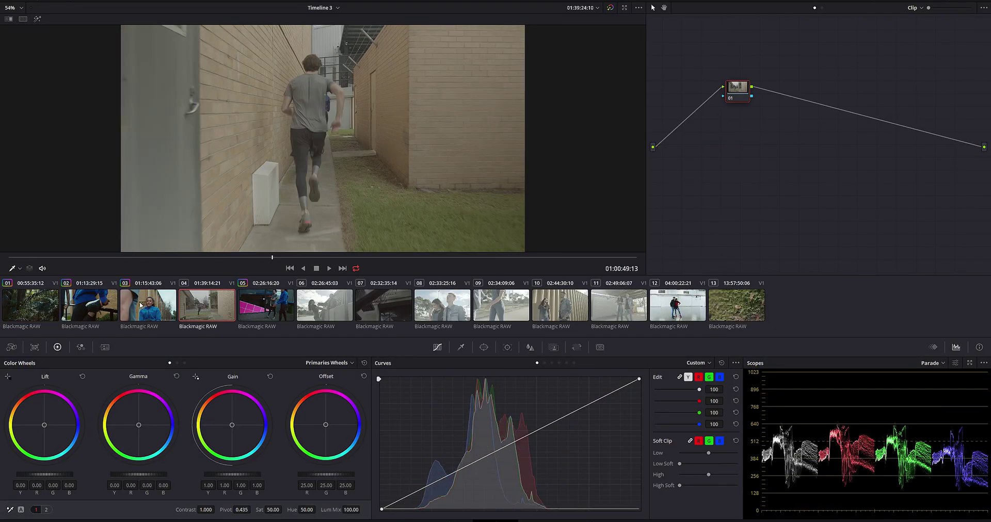
middle_click(141, 305)
drag(190, 256, 537, 256)
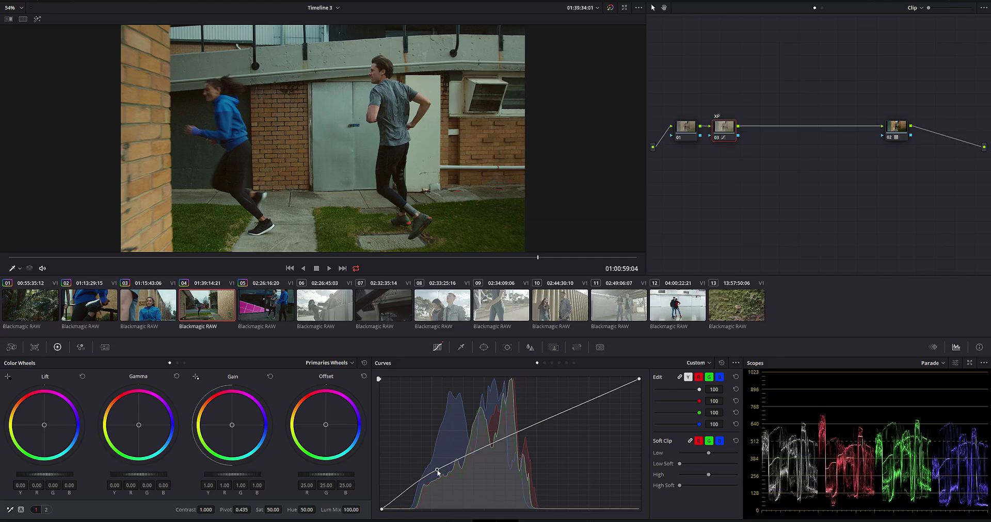
drag(437, 469, 446, 474)
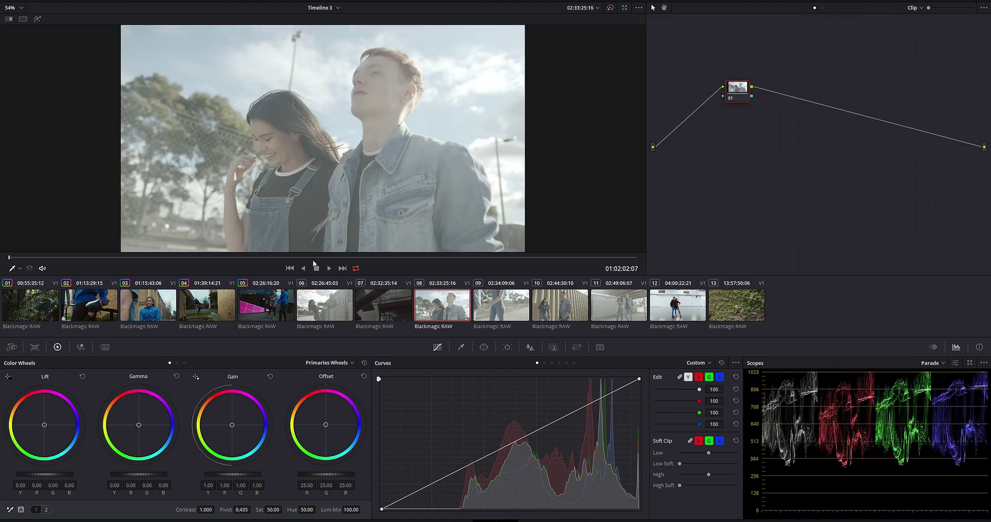
key(space)
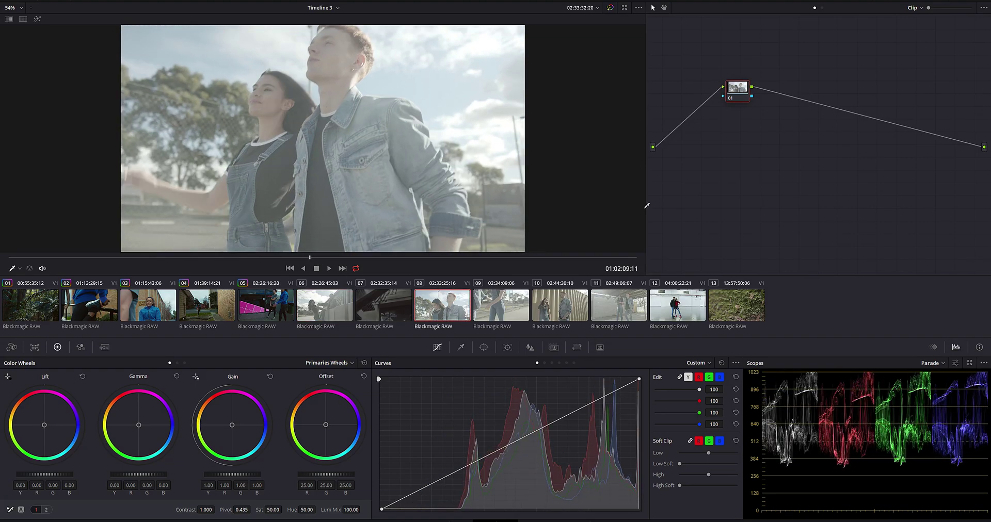
Put the Aram K FilmLUT on end node 02 of clip 08, then insert node 03 after node 01.
key(alt+s)
drag(778, 87, 888, 88)
right_click(889, 87)
mouse_move(903, 171)
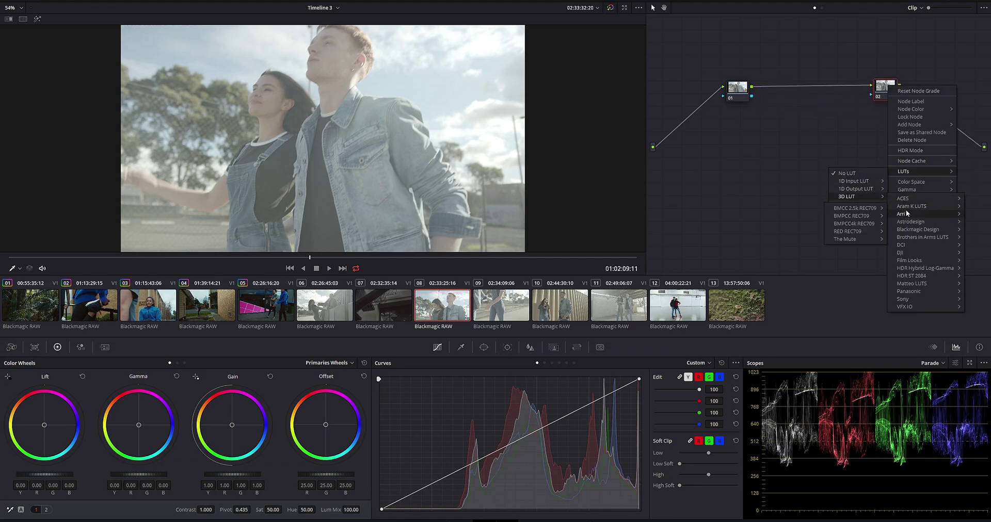
mouse_move(911, 206)
mouse_move(853, 224)
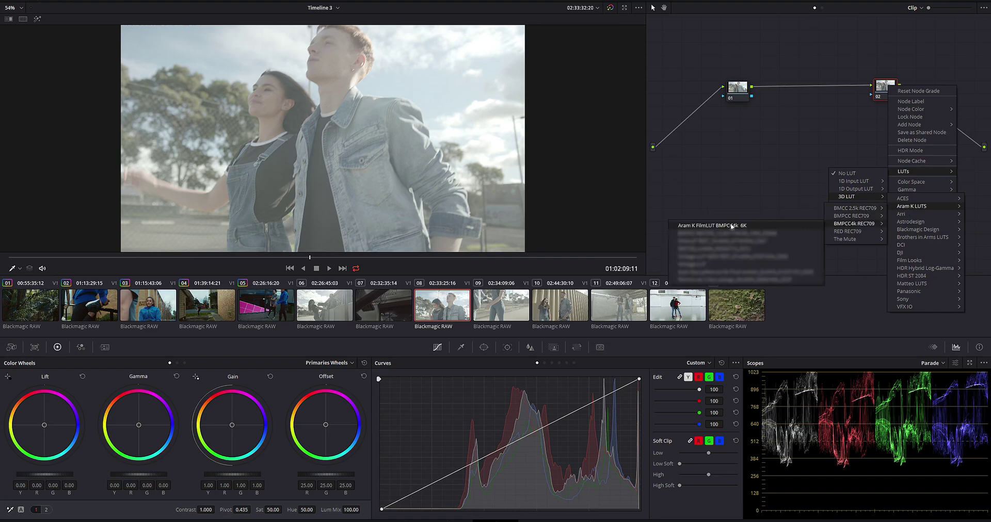
click(712, 226)
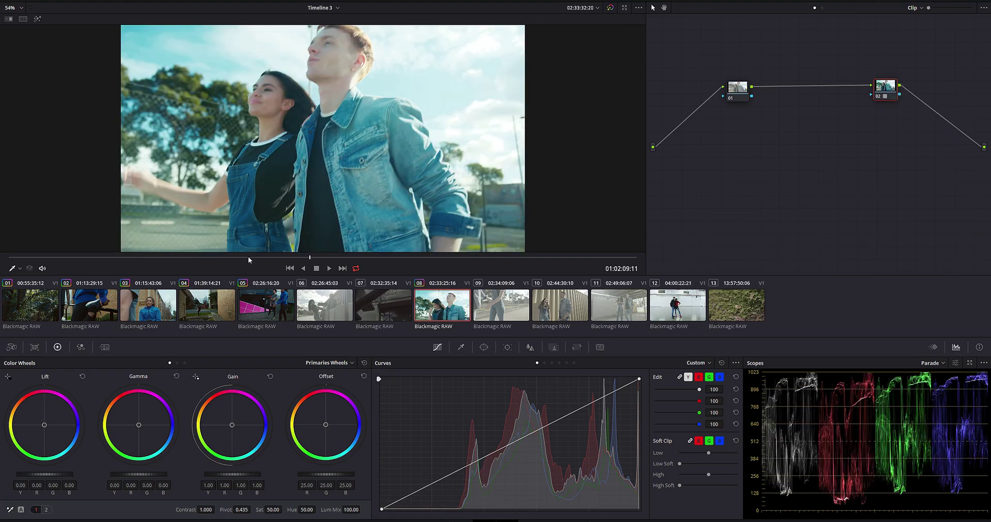
click(736, 90)
key(alt+s)
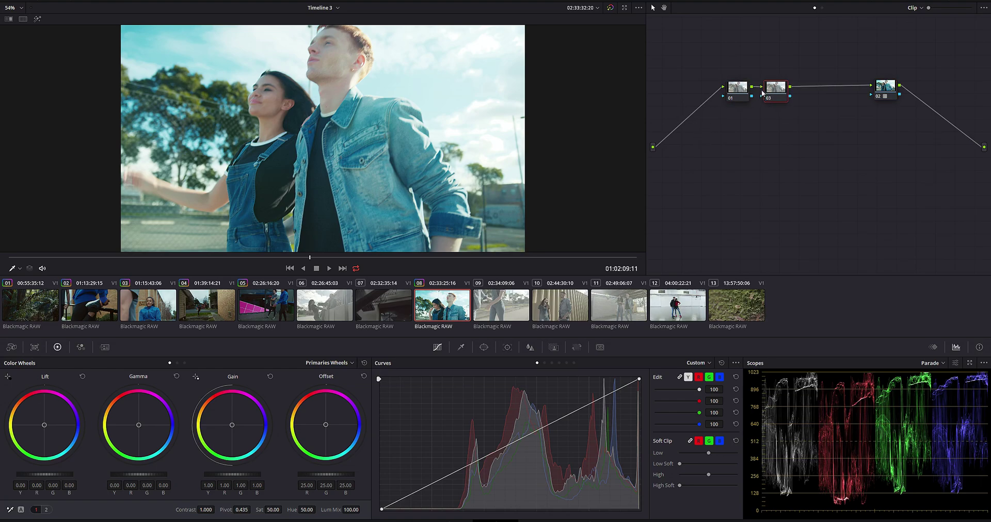
Label clip 08's node 03 XP and pull its Gain master wheel down.
right_click(769, 89)
click(783, 104)
drag(255, 473, 222, 473)
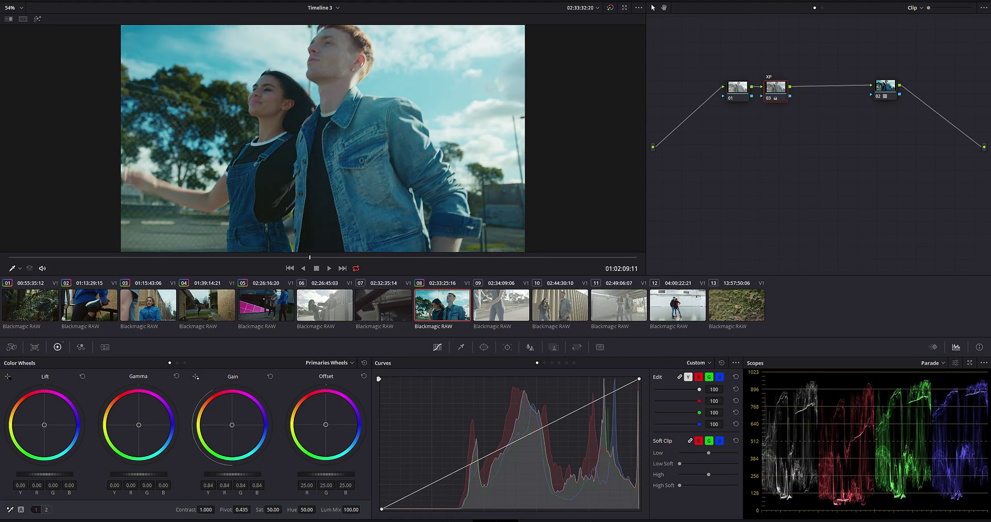
Add a node labelled WB with its Gamma wheel nudged slightly warmer, and play it back.
key(alt+s)
right_click(813, 93)
click(832, 105)
text(WB)
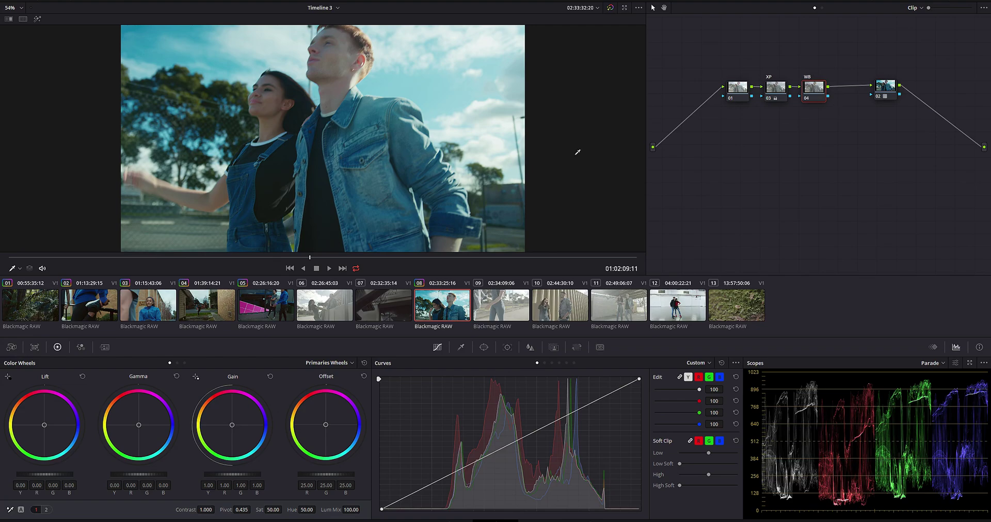
drag(354, 262, 425, 262)
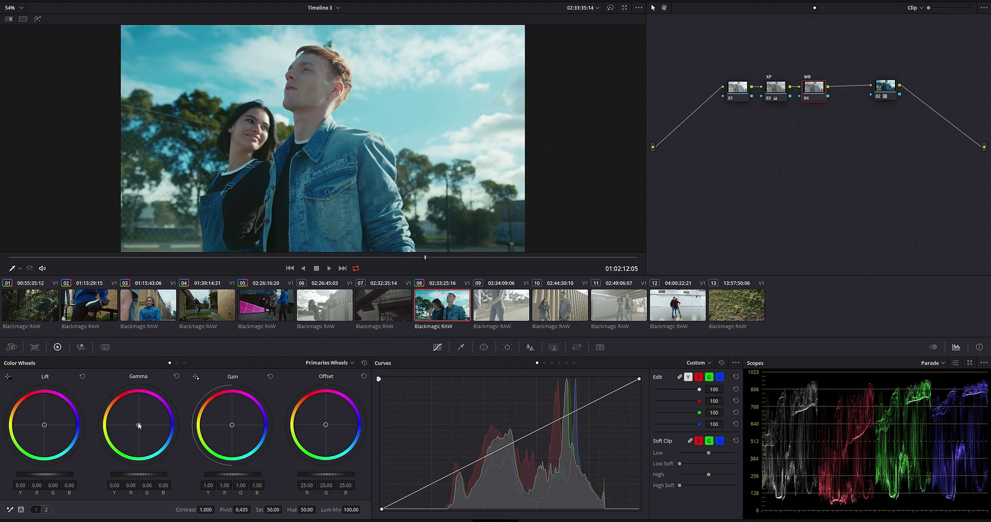
drag(138, 425, 138, 424)
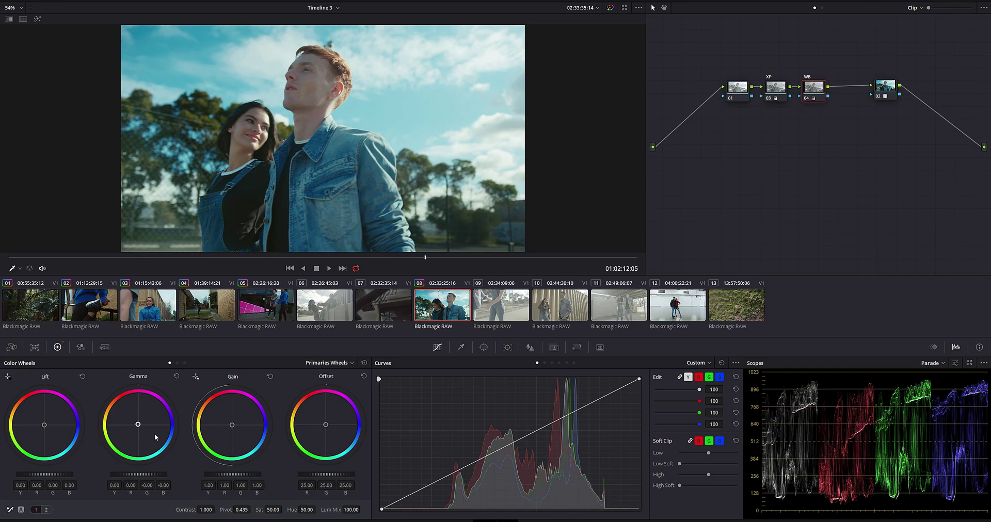
key(space)
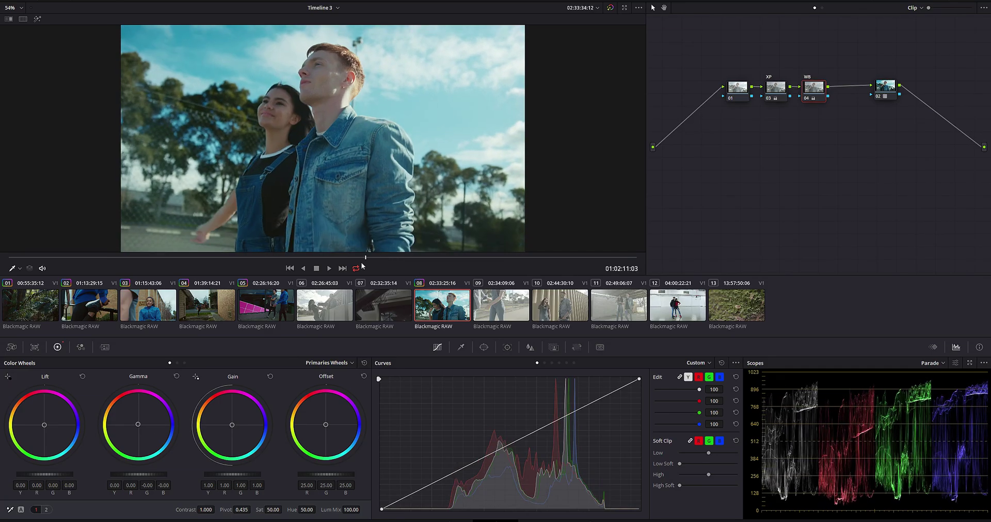
Paste the copied grade onto clip 10 and delete its WB node.
click(488, 311)
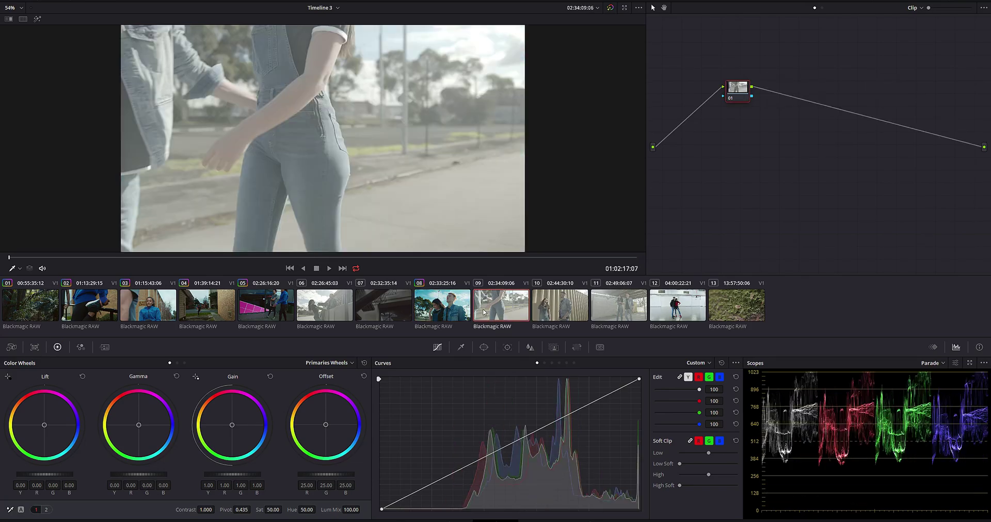
drag(273, 257, 339, 257)
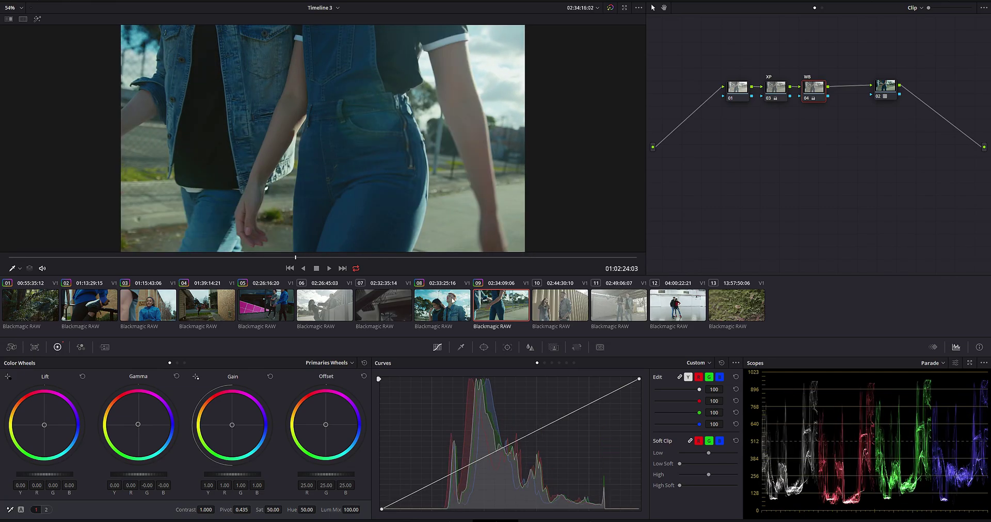
click(553, 309)
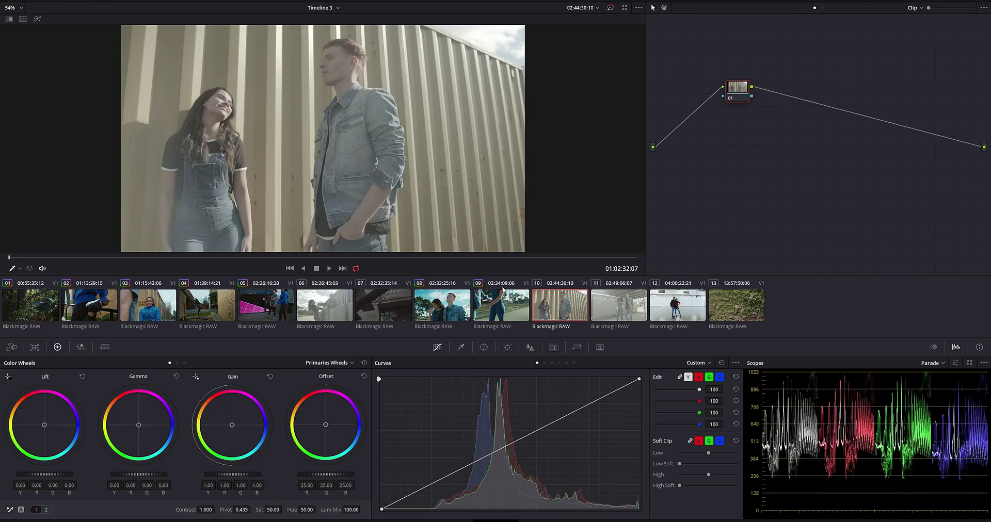
middle_click(447, 311)
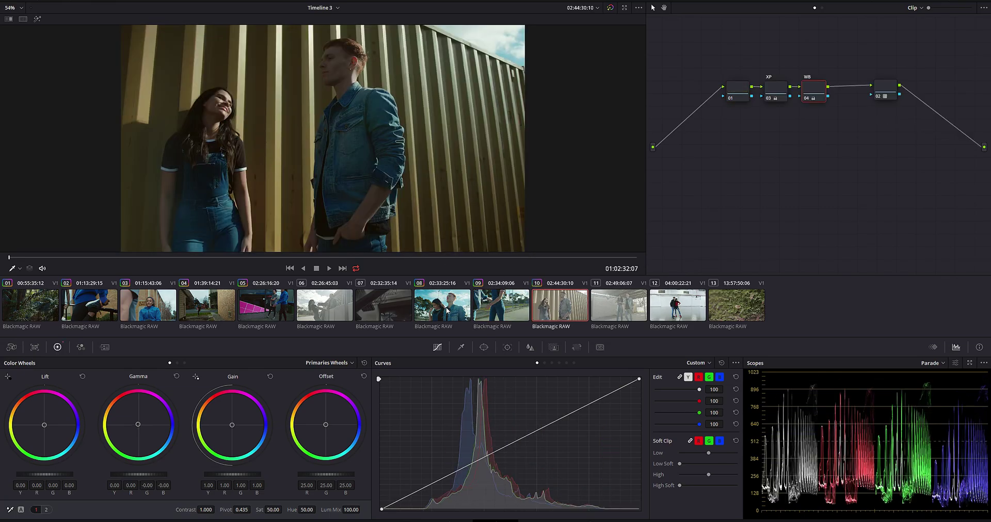
click(782, 99)
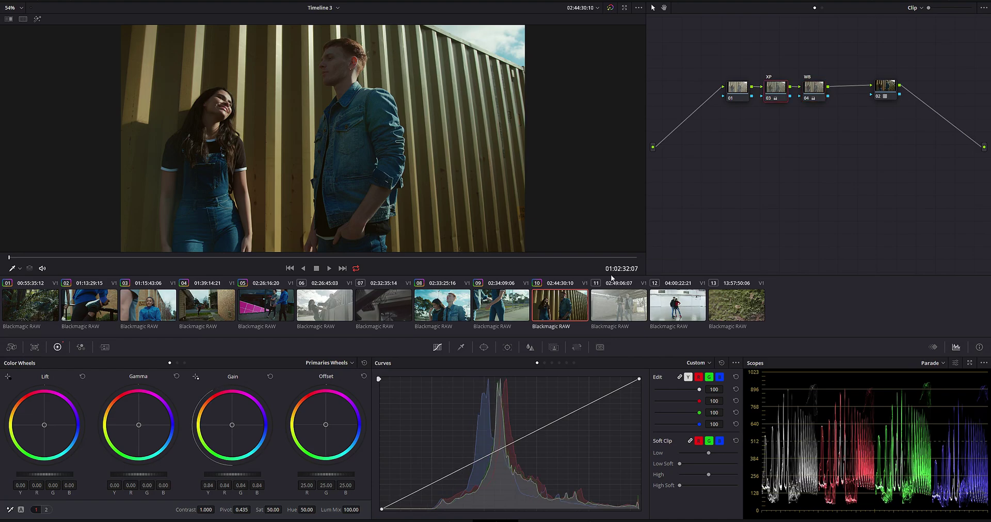
click(815, 92)
key(Delete)
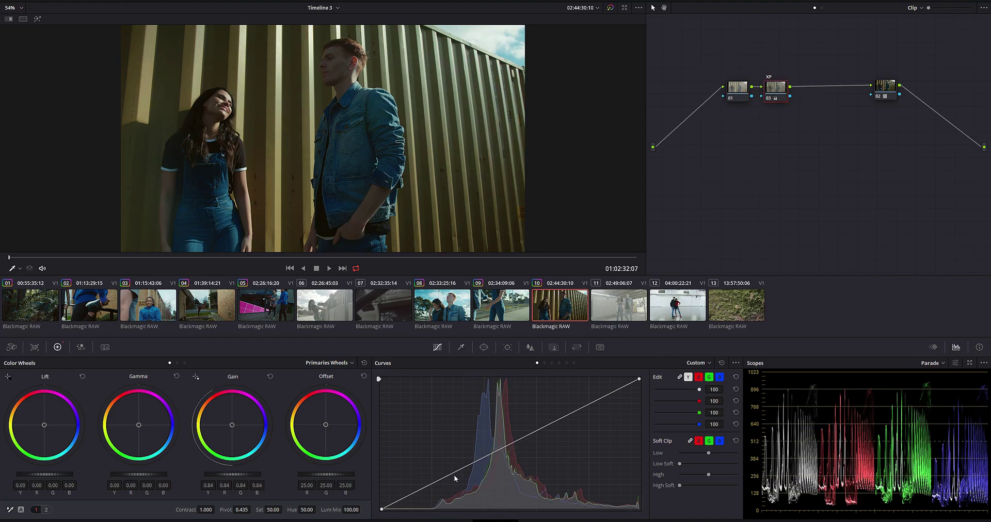
Lift clip 10's shadows with a luma curve point, then compare before and after.
drag(445, 476, 434, 469)
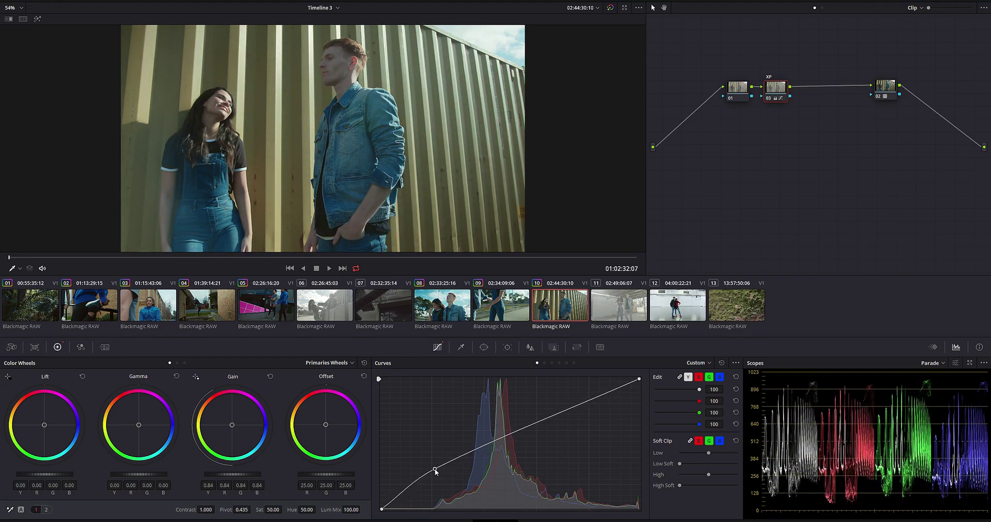
key(shift+d)
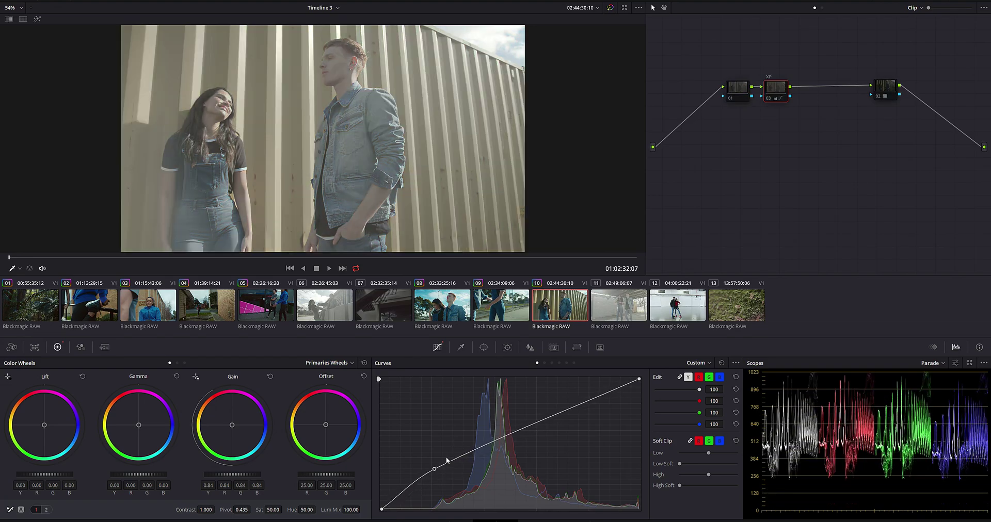
key(shift+d)
key(space)
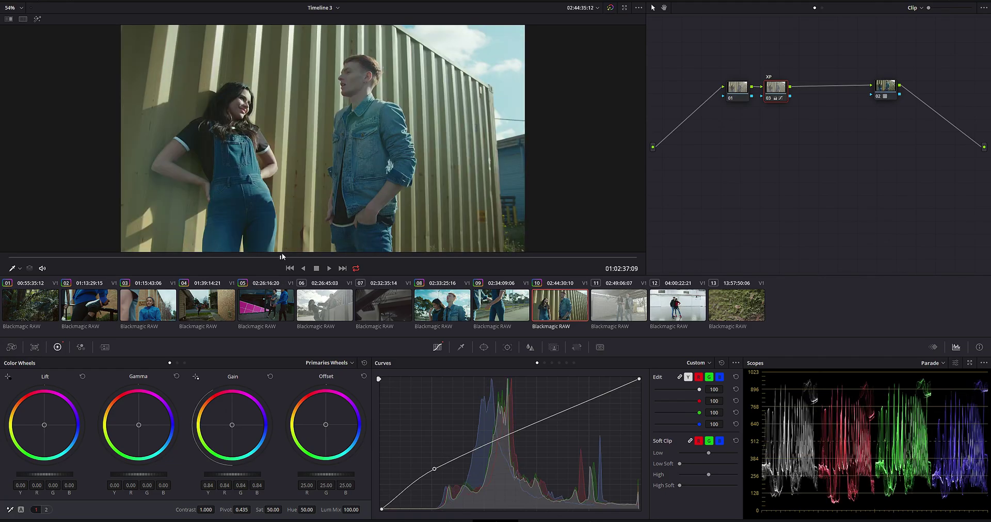
key(space)
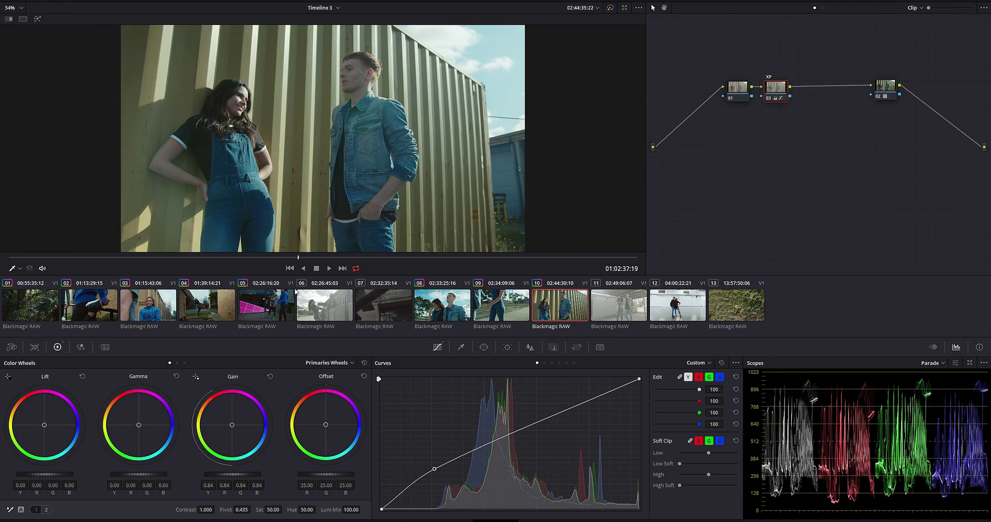
click(599, 316)
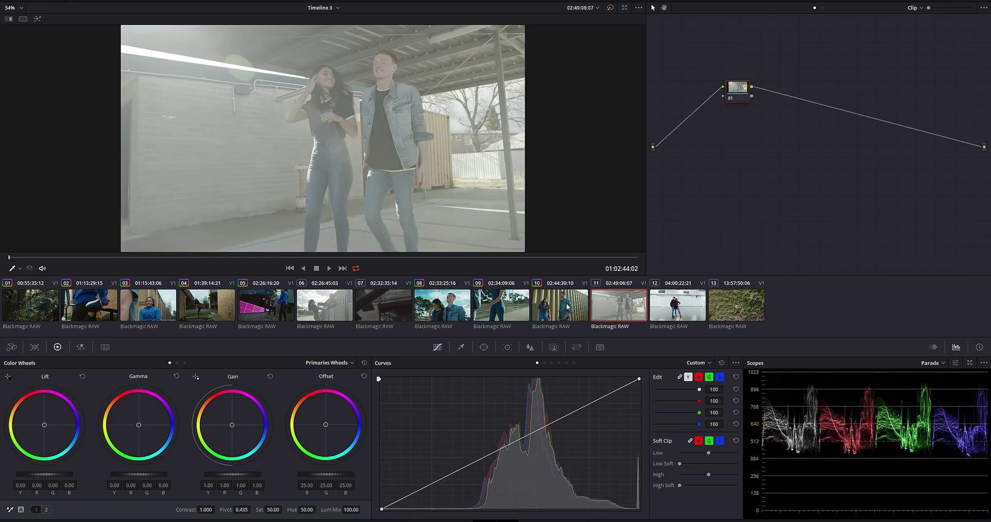
Apply the copied grade to clip 11 and add a node raising temperature to 130.
middle_click(568, 306)
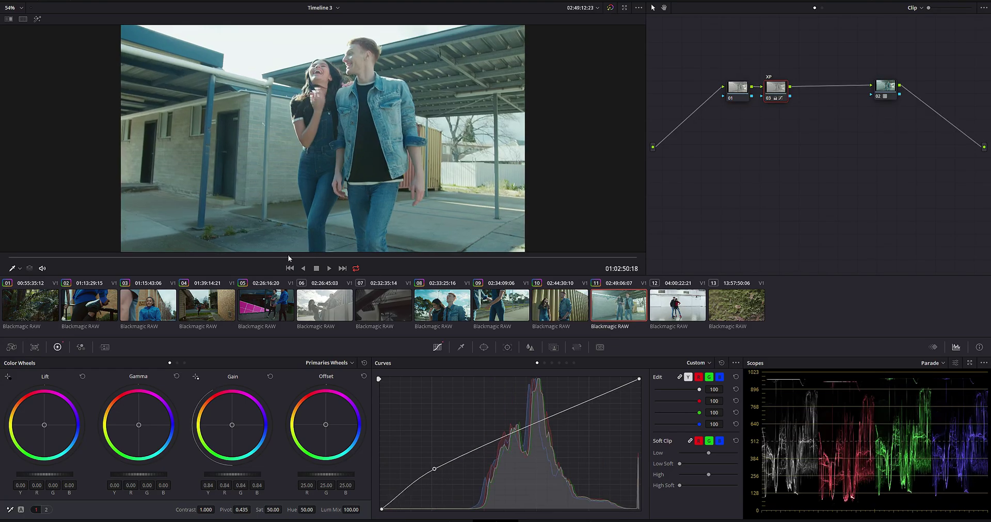
drag(125, 268, 107, 272)
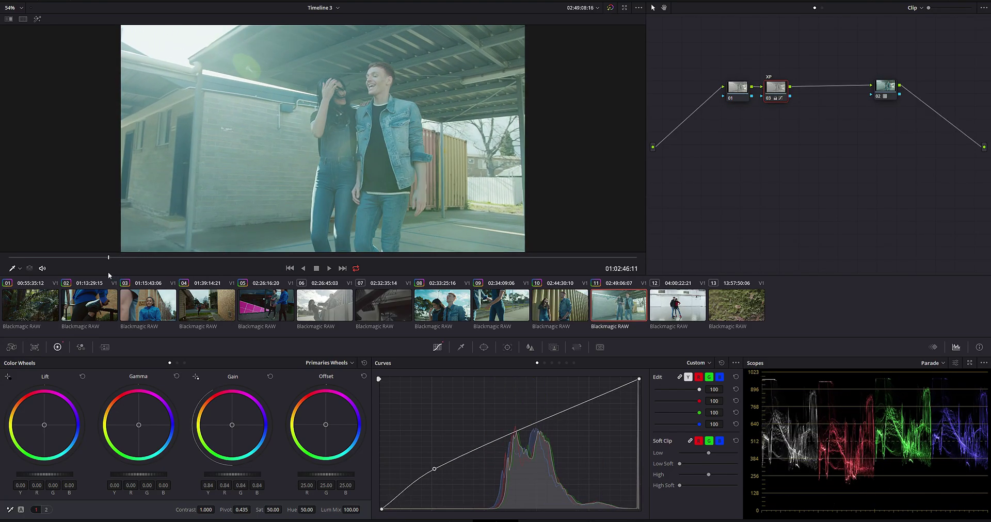
key(alt+s)
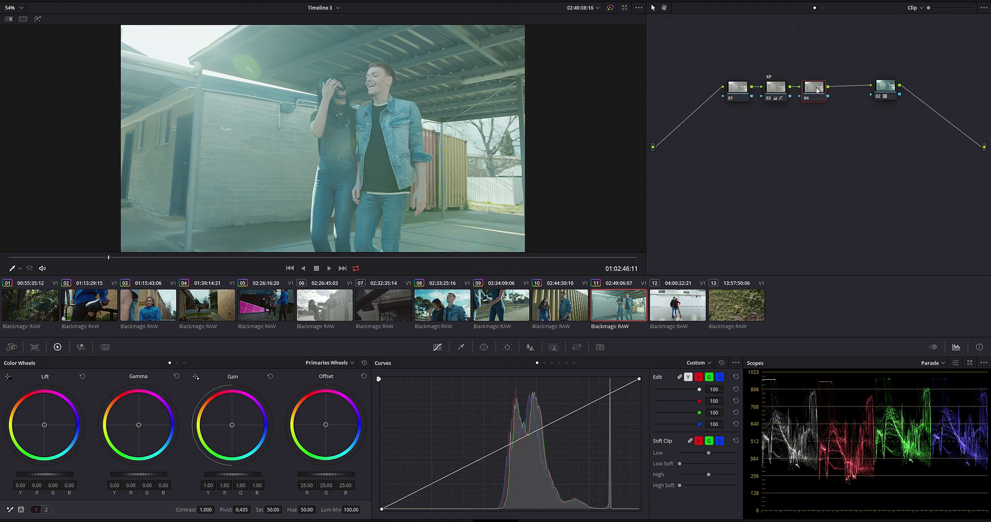
right_click(830, 101)
key(Escape)
click(46, 510)
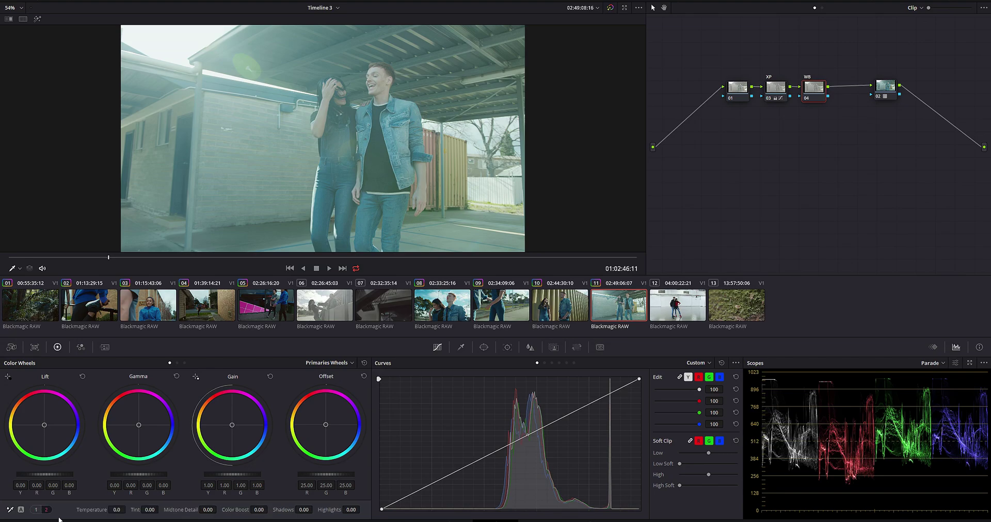
drag(116, 510, 127, 510)
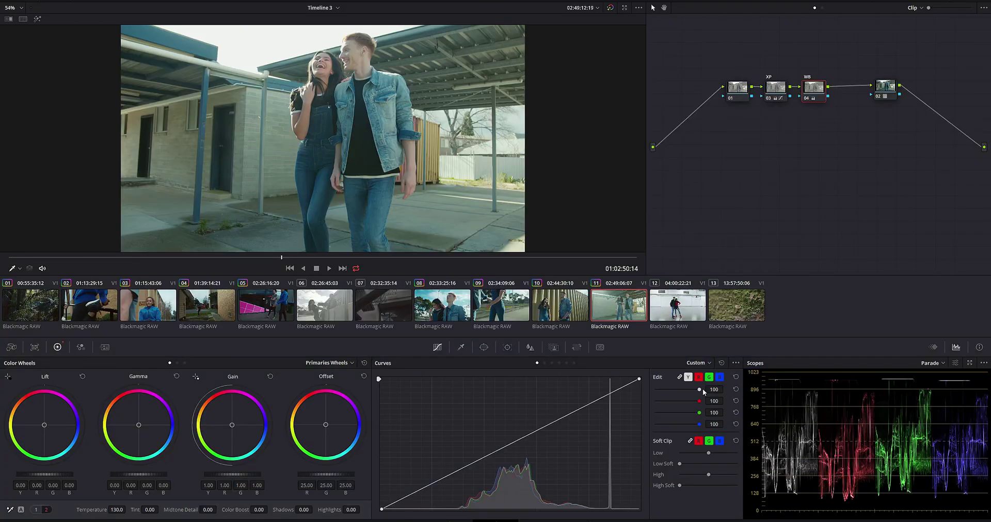
Raise clip 12's WB temperature to 280 and compare with the ungraded image.
click(673, 300)
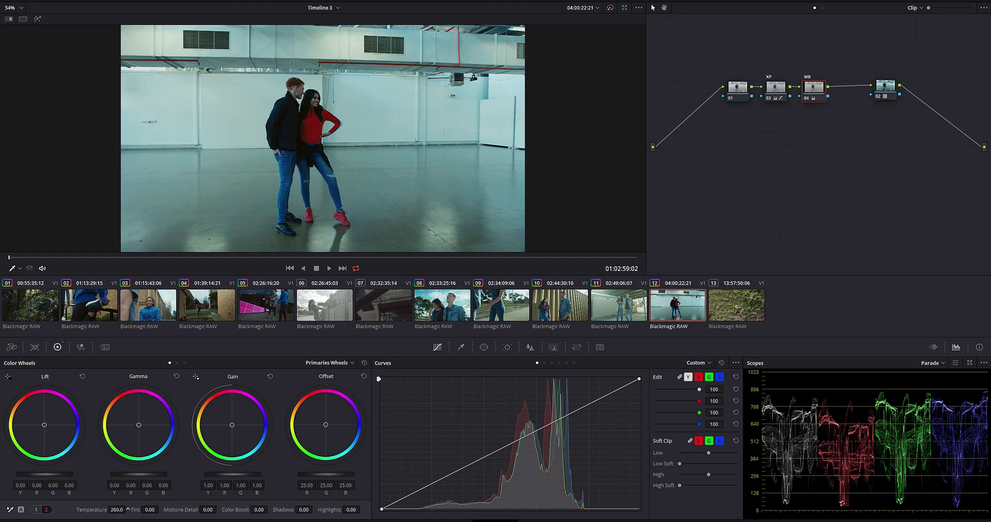
drag(116, 510, 127, 509)
drag(403, 258, 429, 257)
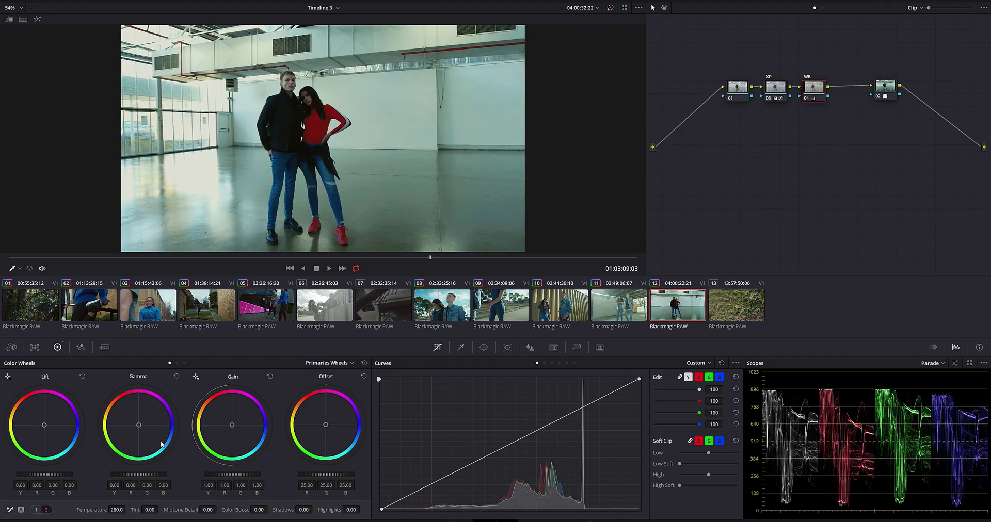
key(shift+d)
key(shift+d)
Select clip 07 and scrub through it to check the XP and LUT grade.
click(376, 308)
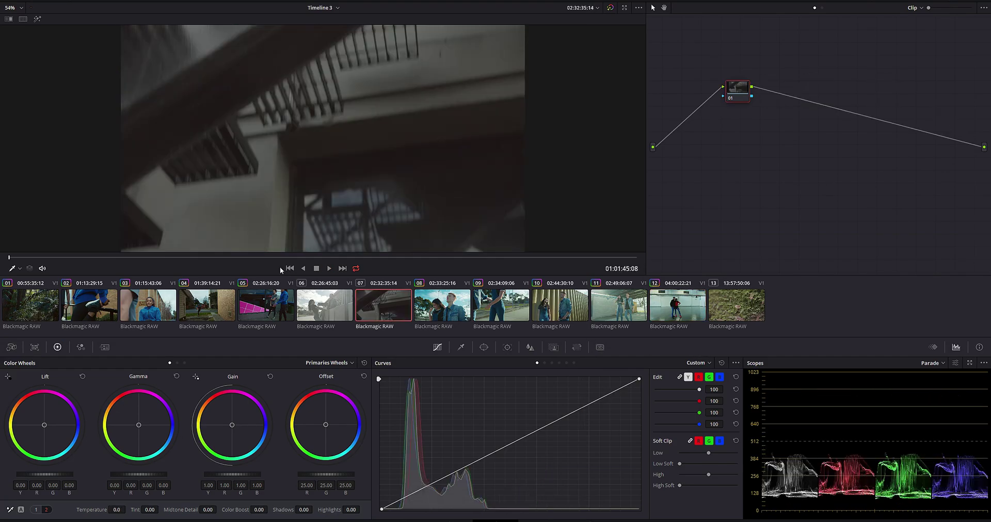
drag(264, 256, 327, 262)
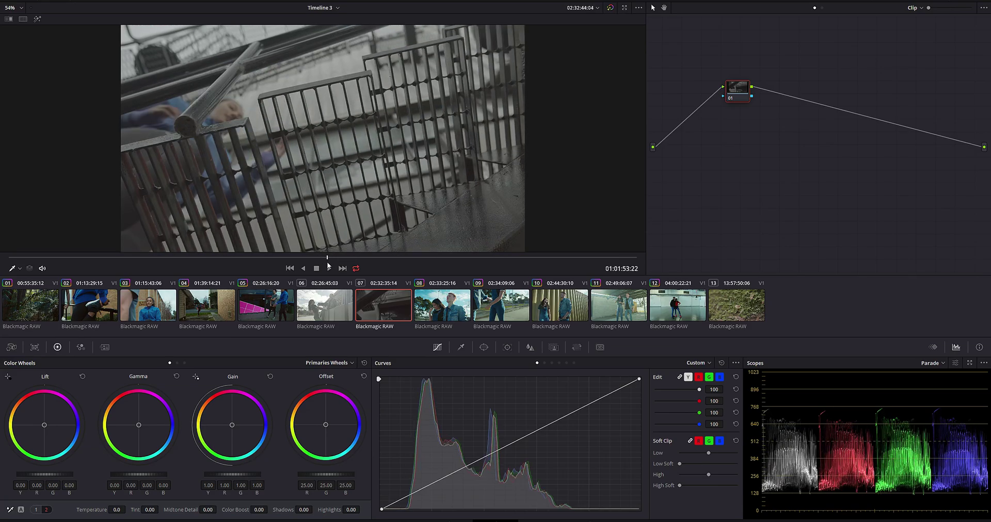
mouse_move(260, 256)
mouse_down()
mouse_move(132, 267)
mouse_move(225, 282)
mouse_move(510, 271)
mouse_up()
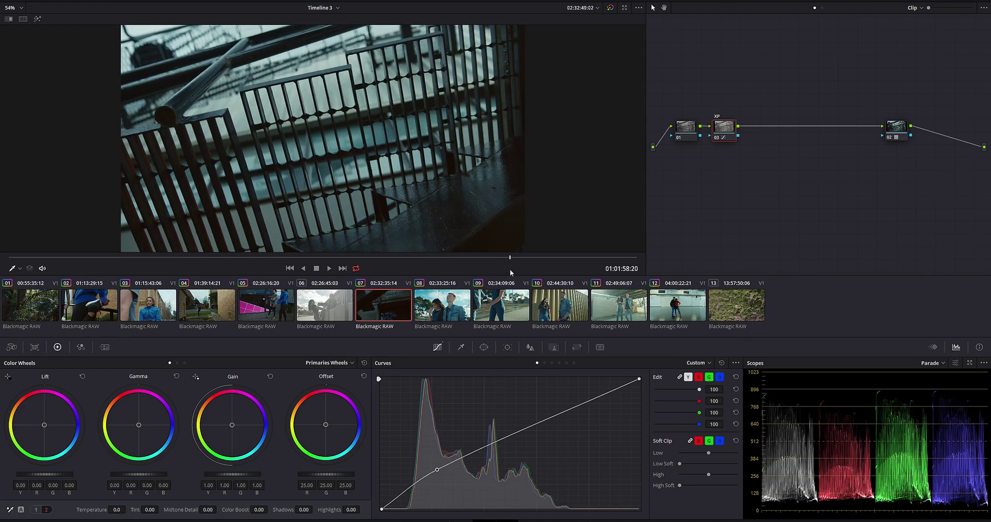
Step through the clips back to stairwell clip 05 and scrub through it.
click(148, 305)
click(206, 305)
click(266, 305)
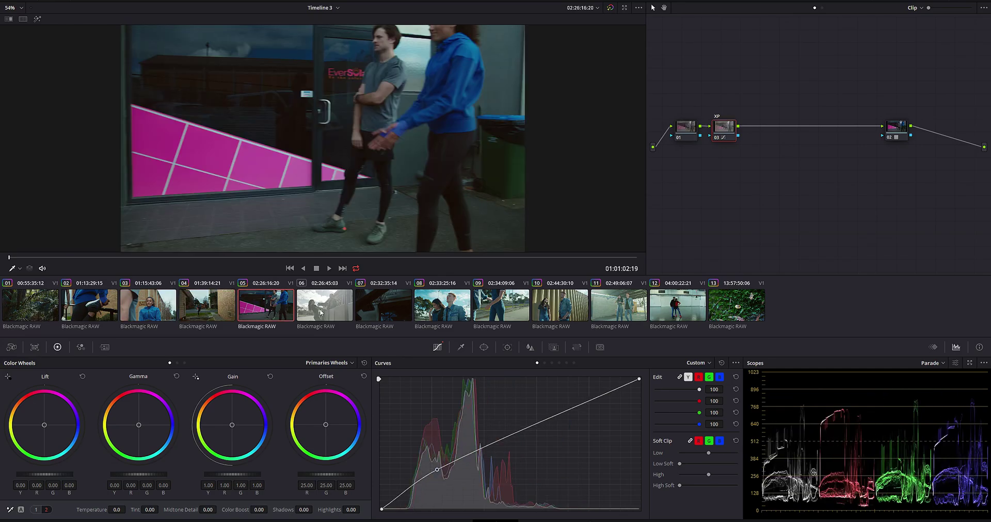
click(341, 311)
click(265, 305)
mouse_move(262, 257)
mouse_down()
mouse_move(424, 267)
mouse_move(332, 282)
mouse_up()
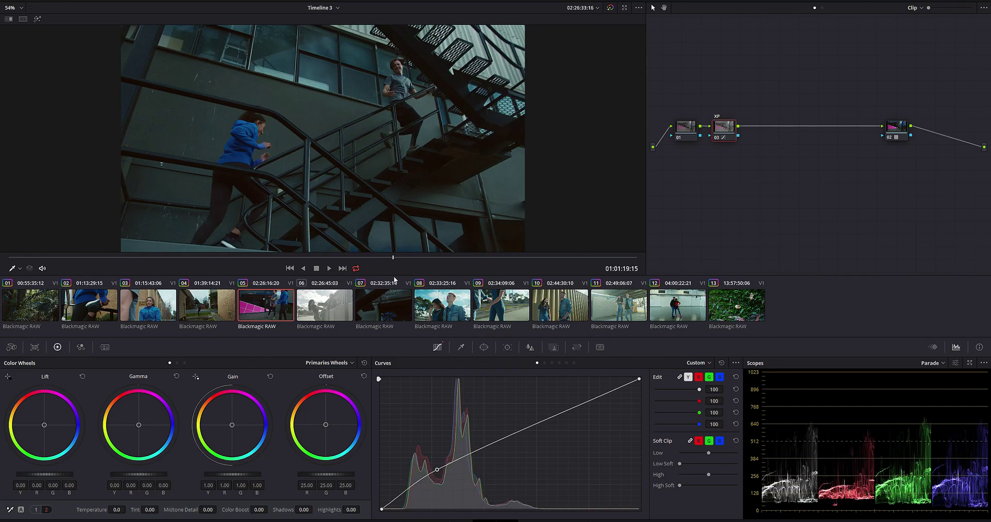
drag(331, 282, 391, 275)
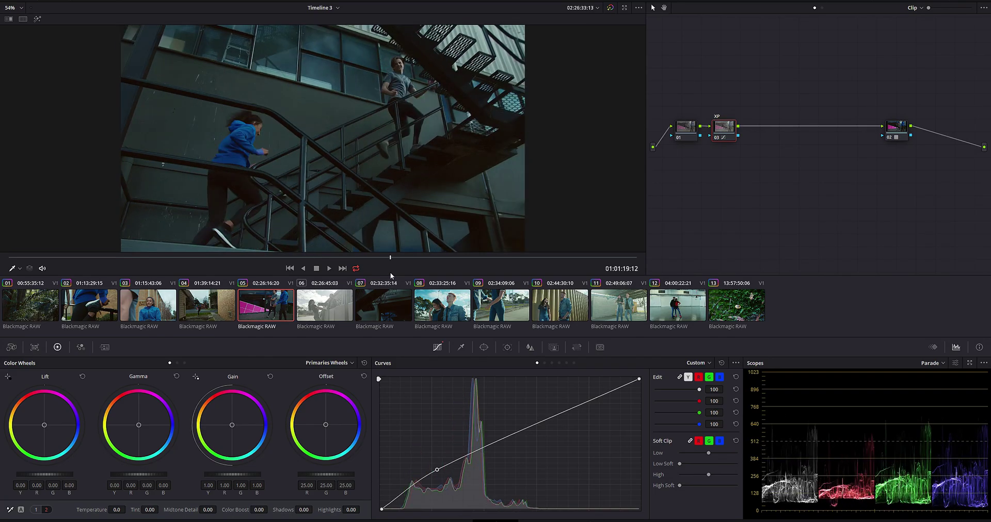